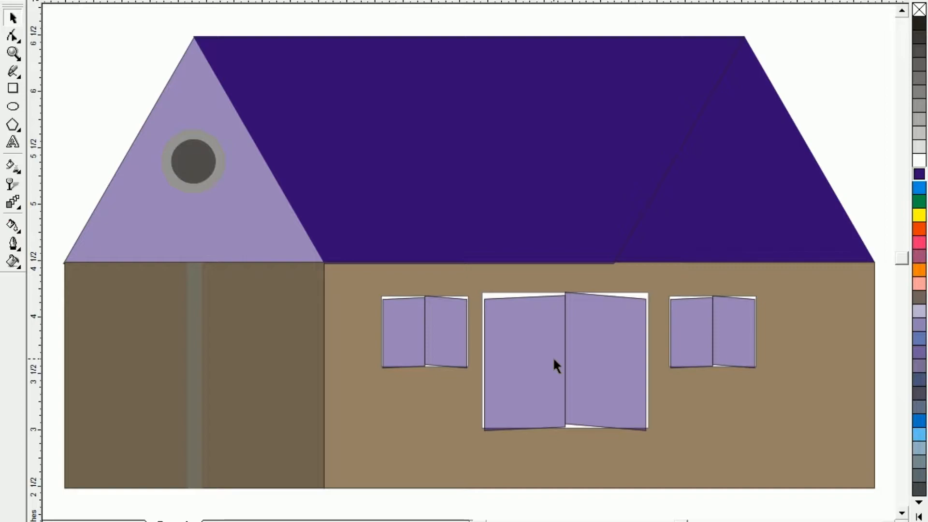
{"action": "key", "text": "F3"}
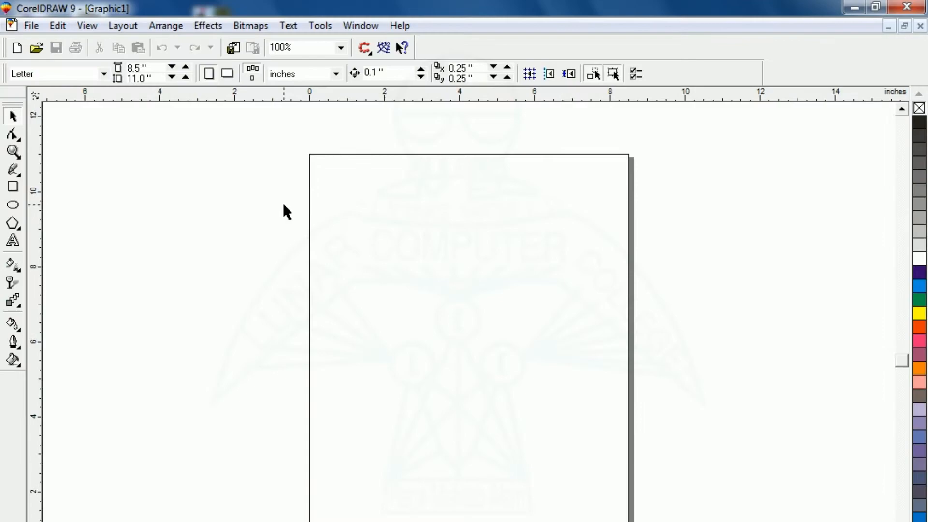
Switch the page to landscape and draw a rectangle about 4.9 by 2 inches near its centre
{"action": "left_click", "coordinate": [227, 76]}
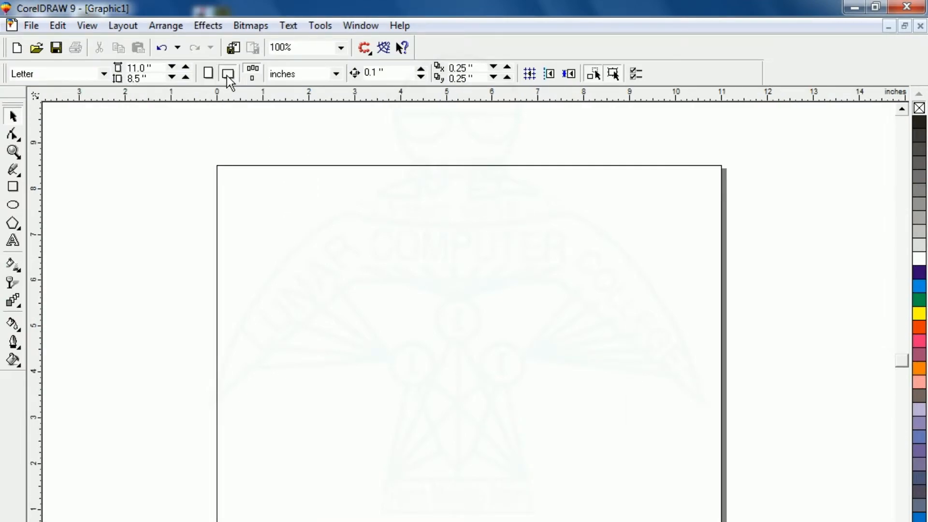
{"action": "left_click", "coordinate": [13, 186]}
{"action": "left_click_drag", "start_coordinate": [371, 264], "coordinate": [595, 356]}
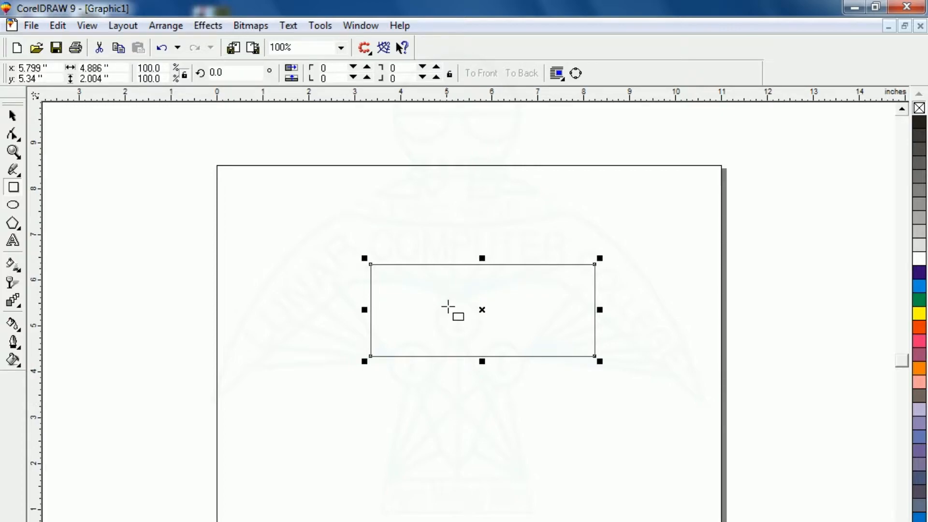
Mirror a copy of the rectangle vertically so that it sits directly below the original, sharing its bottom edge
{"action": "left_click_drag", "start_coordinate": [482, 258], "coordinate": [470, 384]}
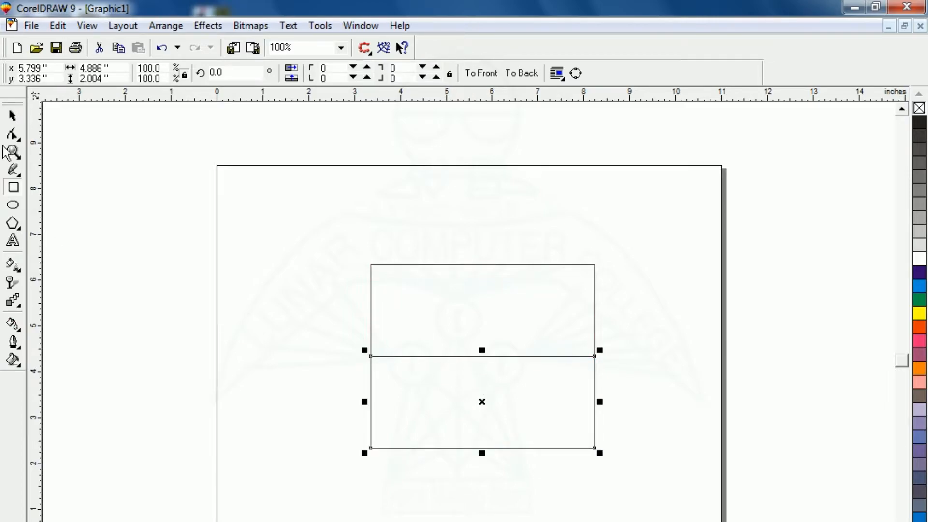
{"action": "left_click", "coordinate": [13, 116]}
{"action": "left_click", "coordinate": [149, 321]}
{"action": "left_click", "coordinate": [434, 311]}
{"action": "left_click", "coordinate": [448, 413]}
{"action": "left_click", "coordinate": [451, 307]}
{"action": "key", "text": "Escape"}
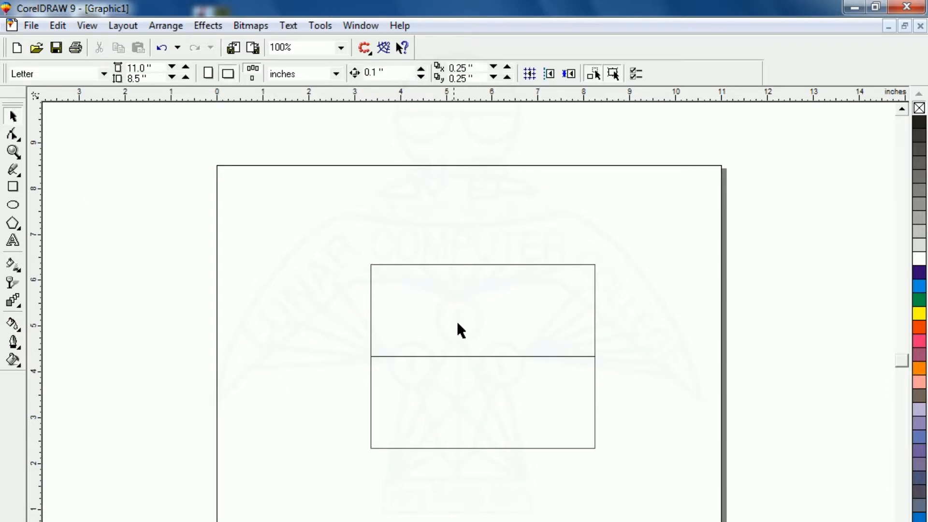
Skew the upper rectangle's top edge leftward into a parallelogram about 6.04 inches wide overall, keeping its base on the lower rectangle
{"action": "left_click", "coordinate": [495, 357]}
{"action": "left_click", "coordinate": [483, 316]}
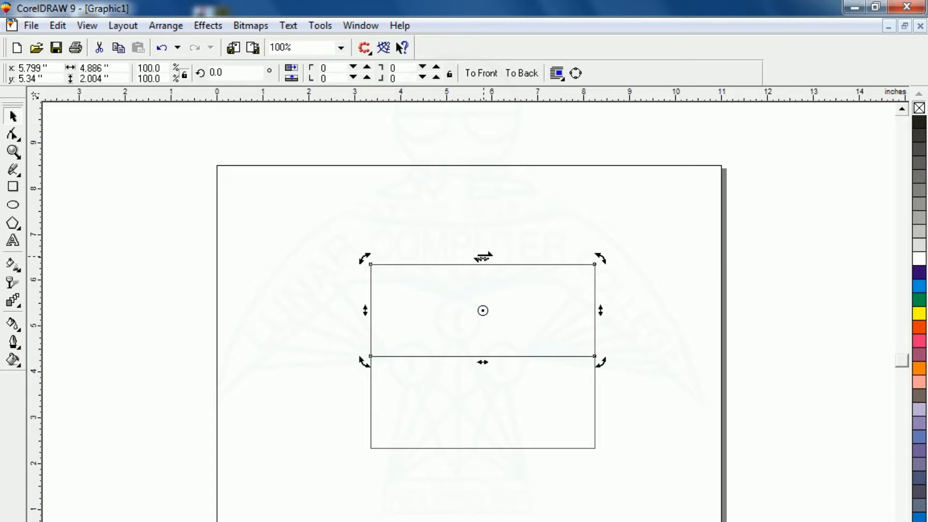
{"action": "left_click_drag", "start_coordinate": [483, 258], "coordinate": [408, 261]}
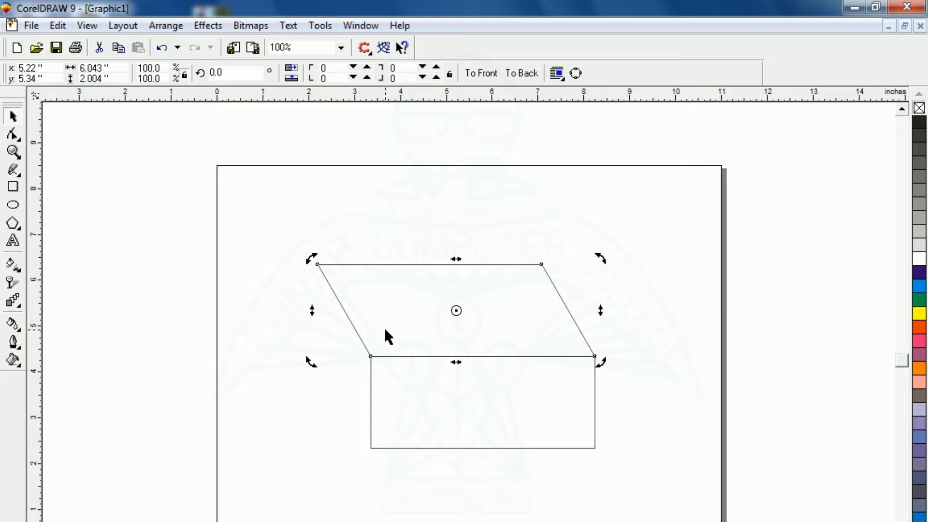
{"action": "left_click", "coordinate": [275, 386]}
Duplicate the parallelogram, mirror the copy horizontally and align its top edge with the original's to form the triangular gable
{"action": "left_click", "coordinate": [398, 300]}
{"action": "left_click", "coordinate": [399, 303]}
{"action": "left_click_drag", "start_coordinate": [399, 303], "coordinate": [266, 278]}
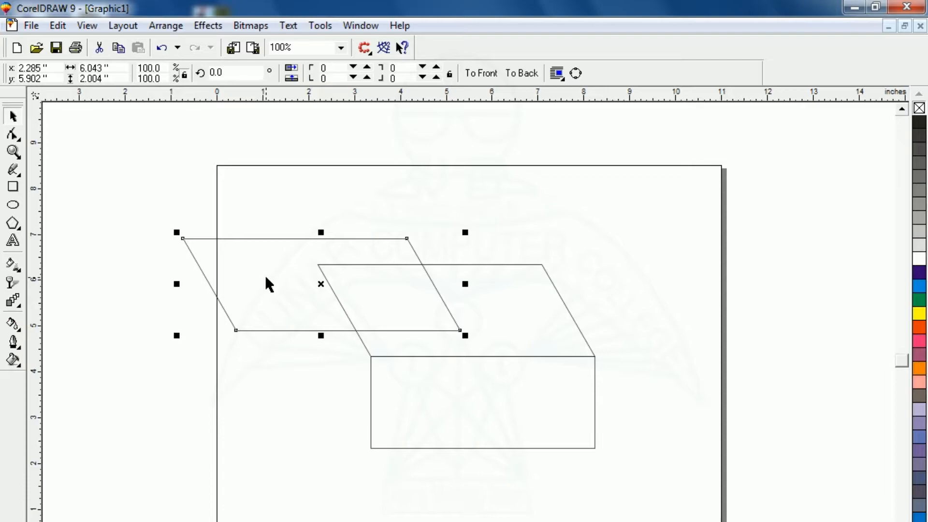
{"action": "left_click", "coordinate": [292, 69]}
{"action": "left_click_drag", "start_coordinate": [306, 268], "coordinate": [385, 293]}
{"action": "left_click", "coordinate": [300, 457]}
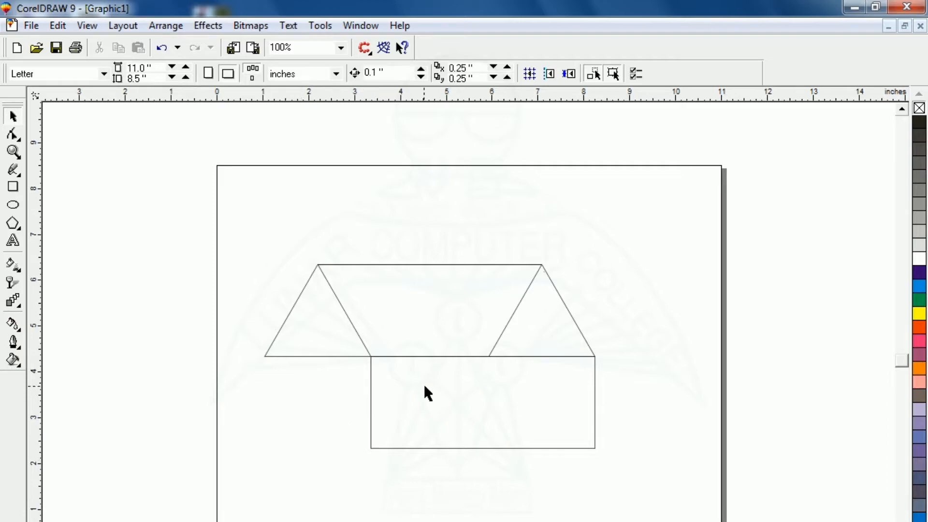
Mirror a copy of the lower rectangle to its left and make it about 2.3 inches wide to fit under the gable
{"action": "left_click", "coordinate": [534, 401]}
{"action": "left_click_drag", "start_coordinate": [599, 402], "coordinate": [269, 423]}
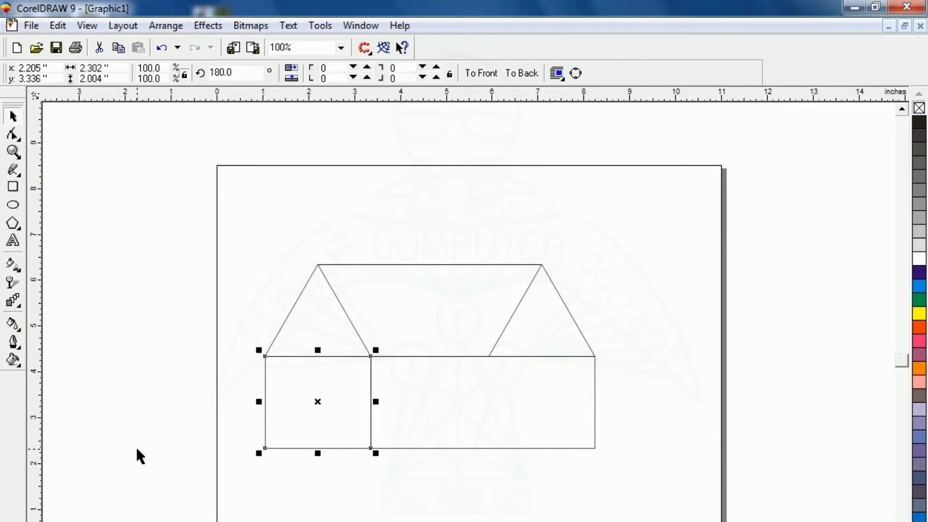
{"action": "left_click", "coordinate": [136, 449]}
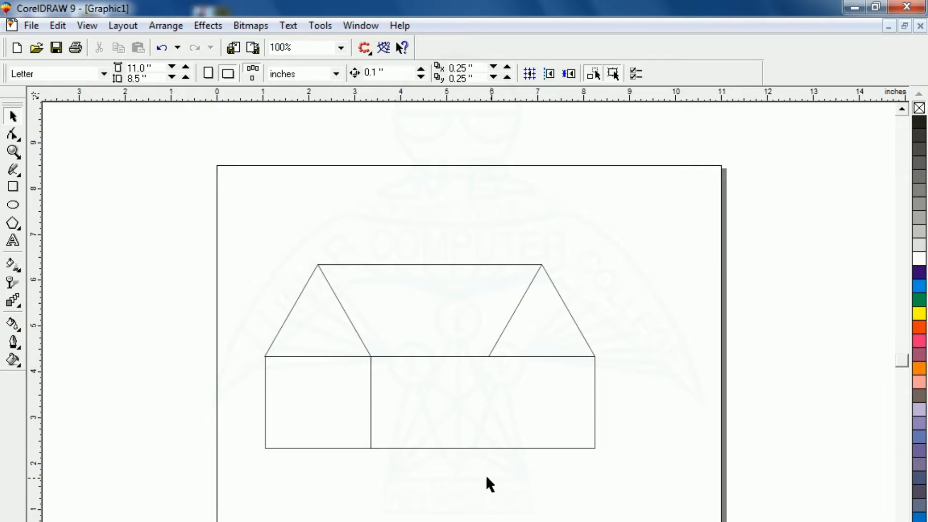
Fill the mirrored roof parallelogram with dark purple-blue
{"action": "left_click", "coordinate": [410, 293]}
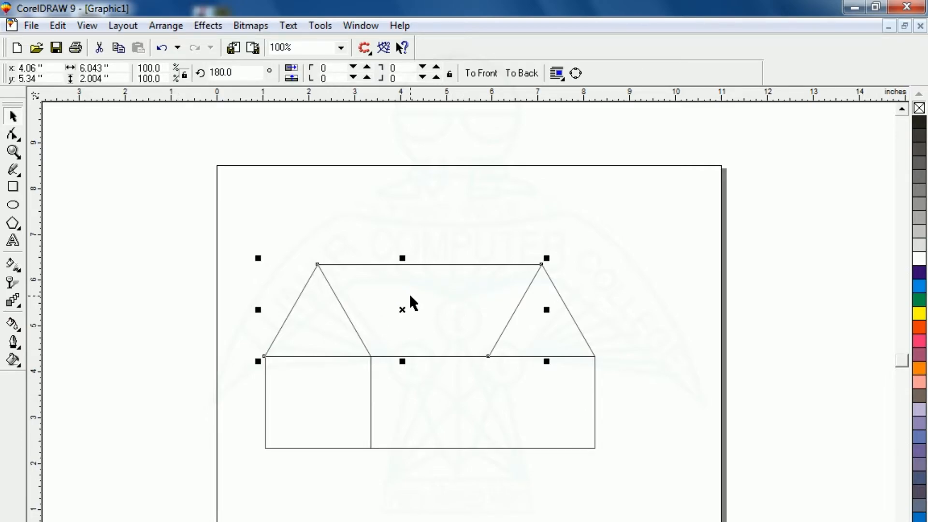
{"action": "left_click", "coordinate": [918, 274]}
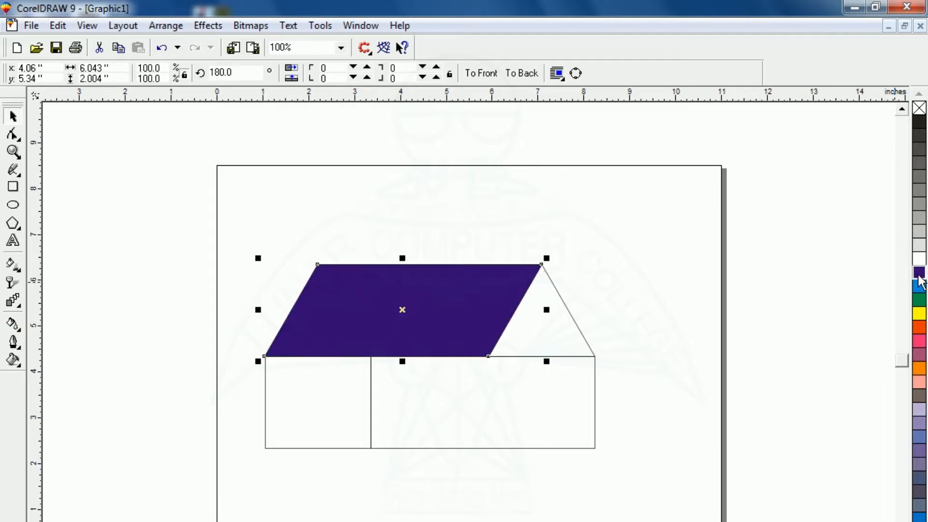
{"action": "left_click_drag", "start_coordinate": [403, 268], "coordinate": [309, 193]}
{"action": "left_click_drag", "start_coordinate": [339, 227], "coordinate": [269, 241]}
{"action": "left_click", "coordinate": [477, 291]}
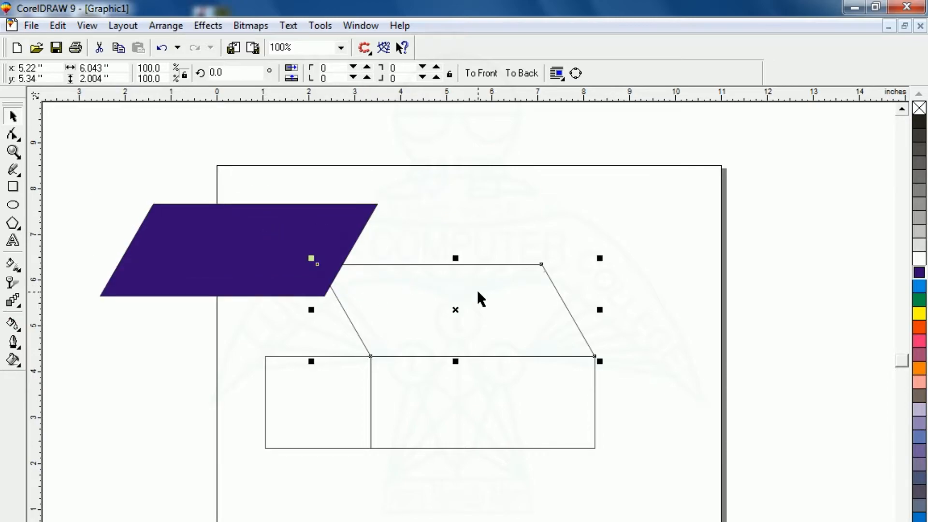
{"action": "key", "text": "ctrl+z"}
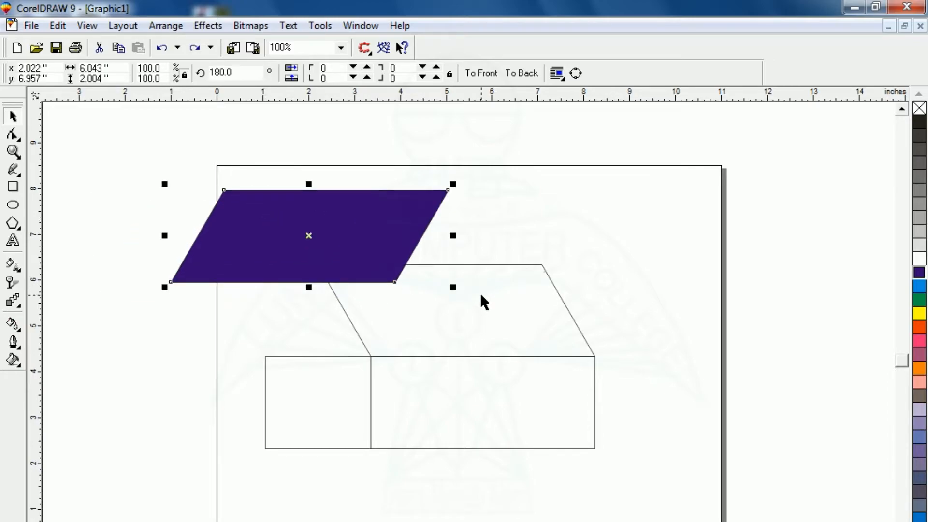
{"action": "key", "text": "ctrl+z"}
{"action": "left_click", "coordinate": [522, 424]}
{"action": "left_click", "coordinate": [707, 311]}
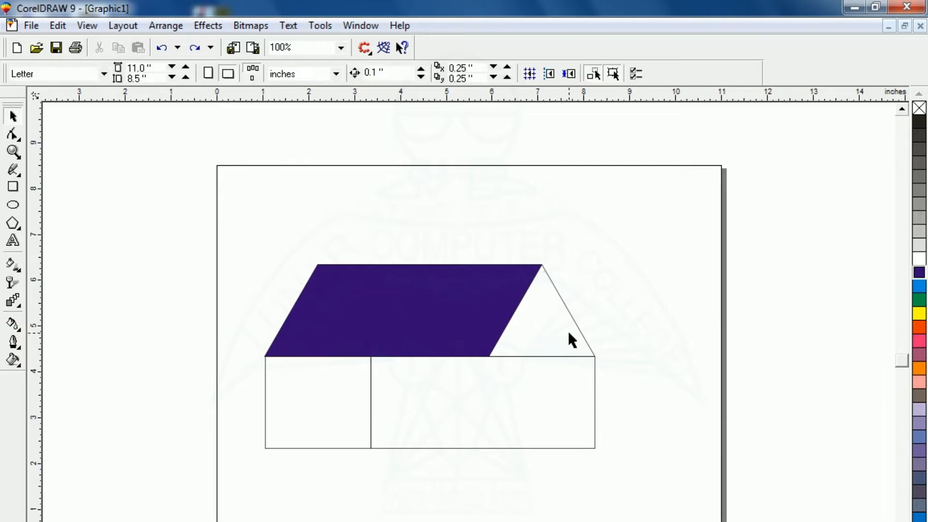
Fill the rear roof parallelogram with the same dark purple-blue to complete the roof colour
{"action": "left_click", "coordinate": [568, 330]}
{"action": "left_click", "coordinate": [919, 274]}
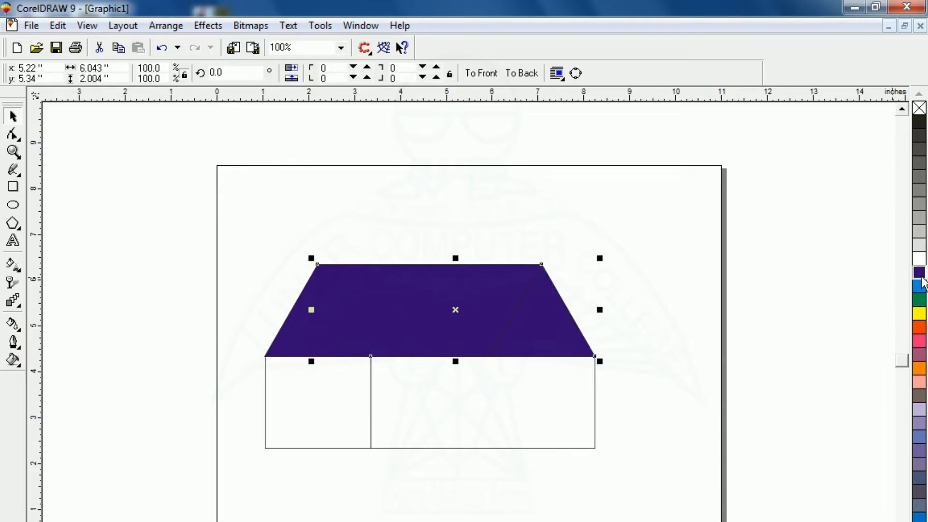
{"action": "left_click", "coordinate": [315, 190]}
Apply a Uniform transparency of 50 to the front roof parallelogram that covers the gable
{"action": "left_click", "coordinate": [360, 298]}
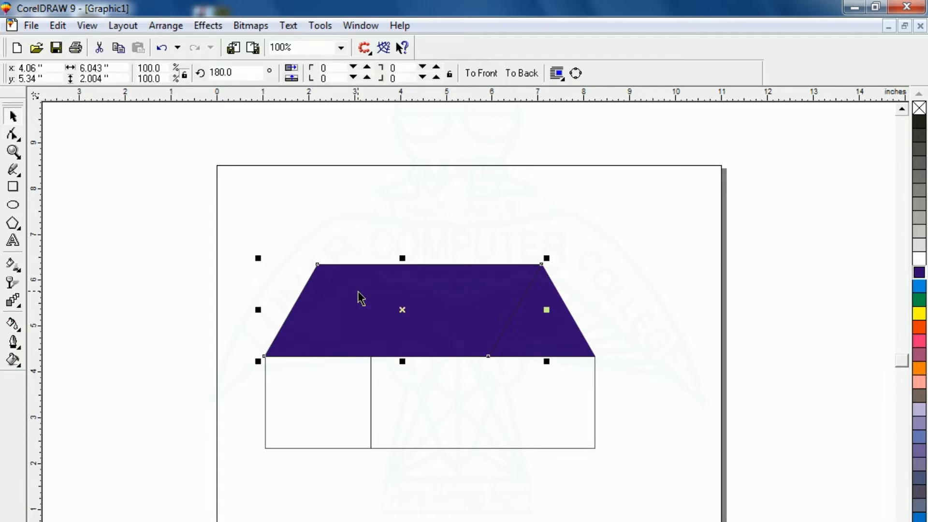
{"action": "left_click", "coordinate": [13, 281]}
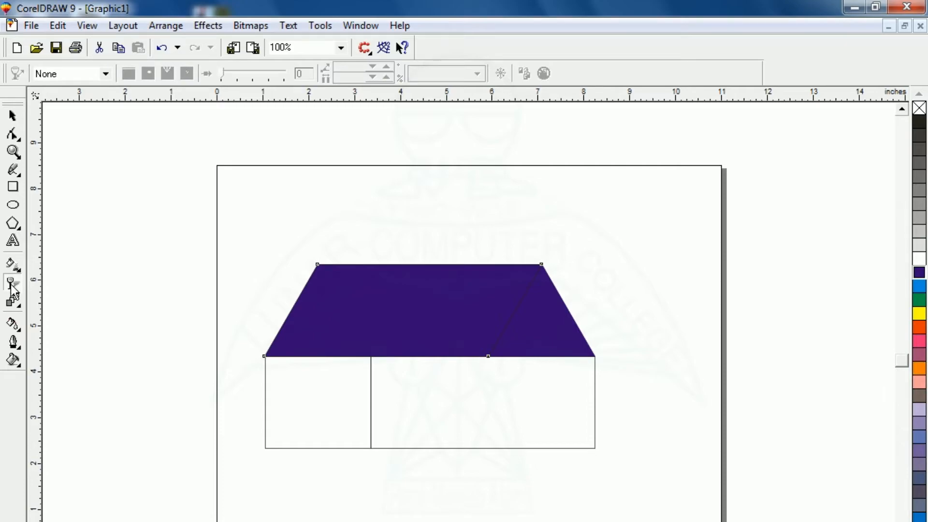
{"action": "key", "text": "space"}
{"action": "left_click", "coordinate": [14, 283]}
{"action": "left_click", "coordinate": [71, 70]}
{"action": "left_click", "coordinate": [62, 99]}
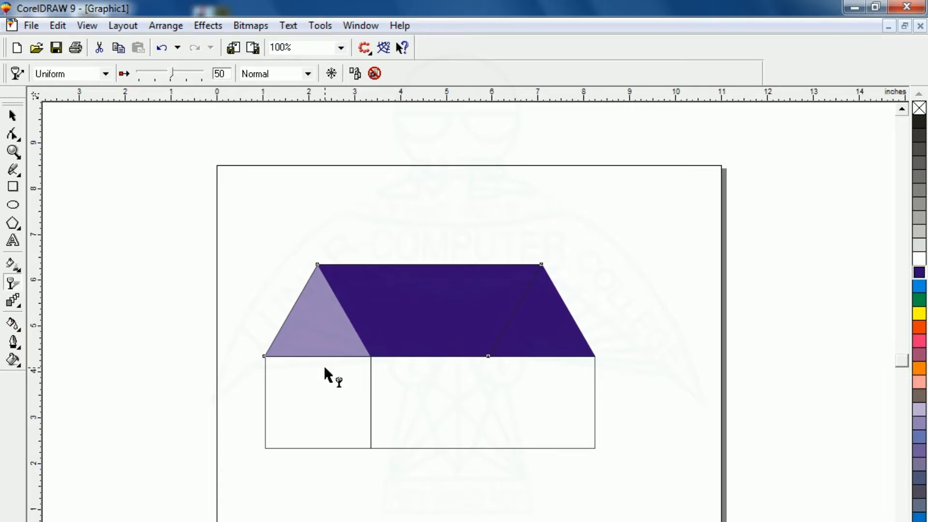
{"action": "left_click", "coordinate": [13, 116]}
{"action": "left_click", "coordinate": [183, 378]}
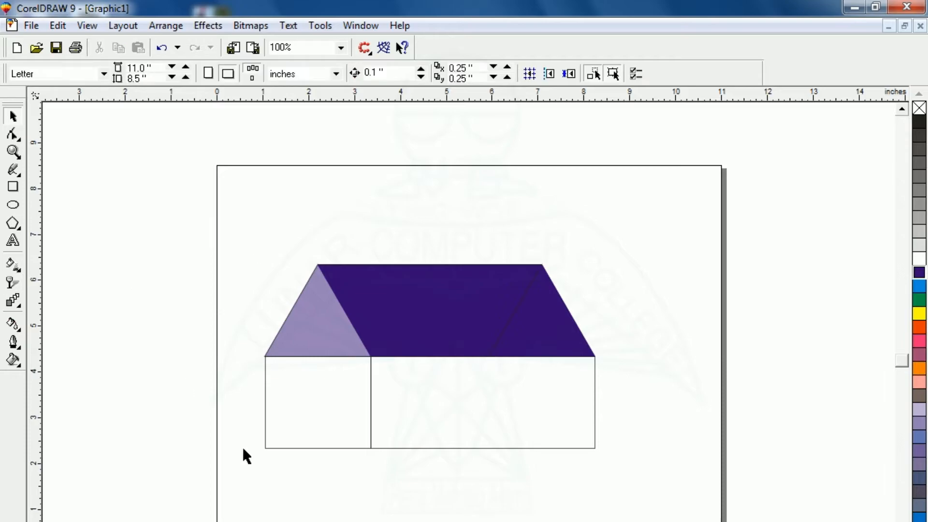
Fill the square wall under the gable with dark brown from the expanded colour palette
{"action": "left_click", "coordinate": [326, 423]}
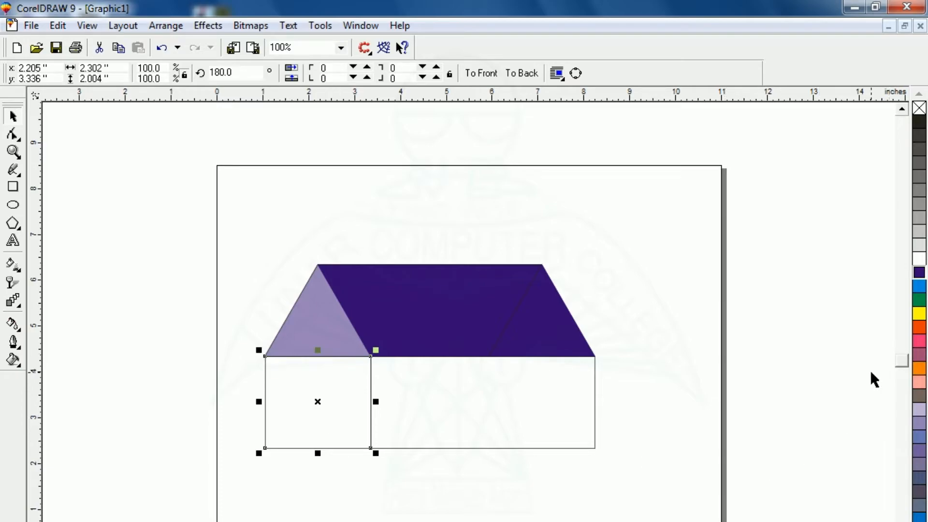
{"action": "left_click", "coordinate": [919, 520]}
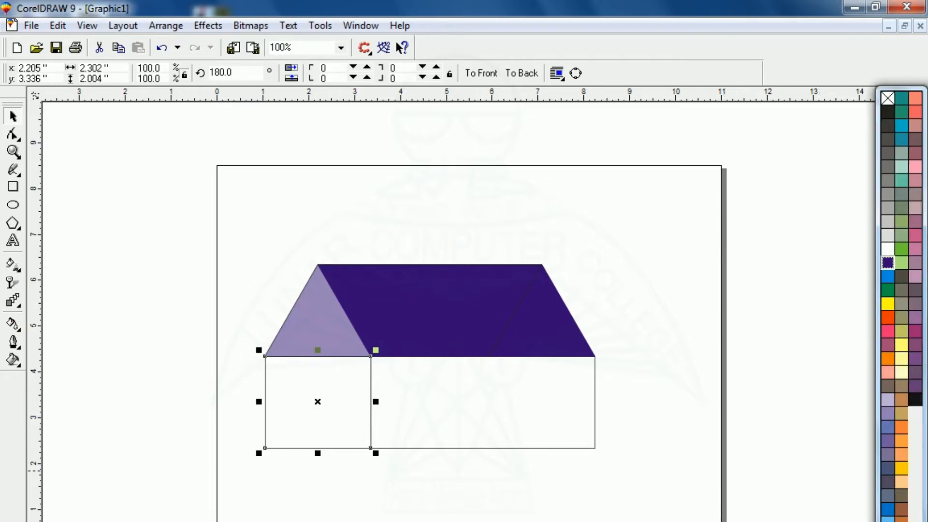
{"action": "left_click", "coordinate": [903, 507]}
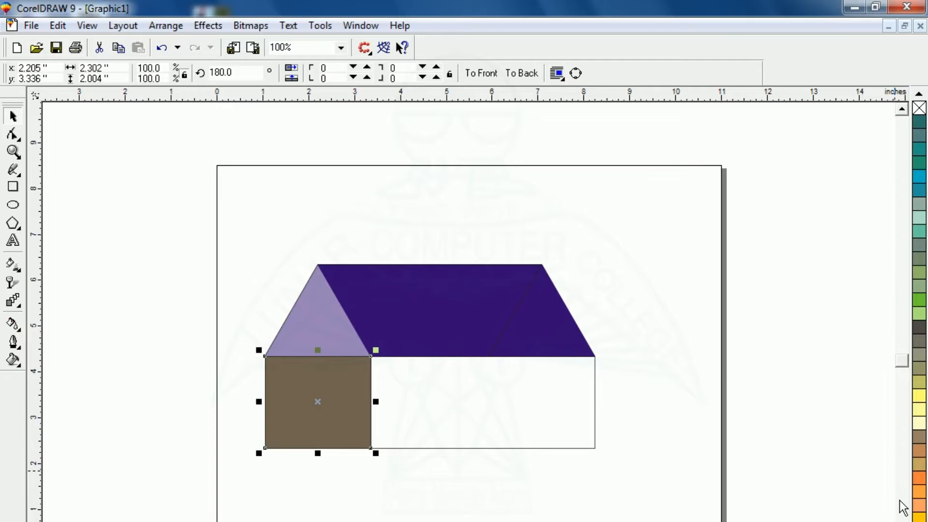
Fill the long wall rectangle under the main roof with lighter brown
{"action": "left_click", "coordinate": [508, 412]}
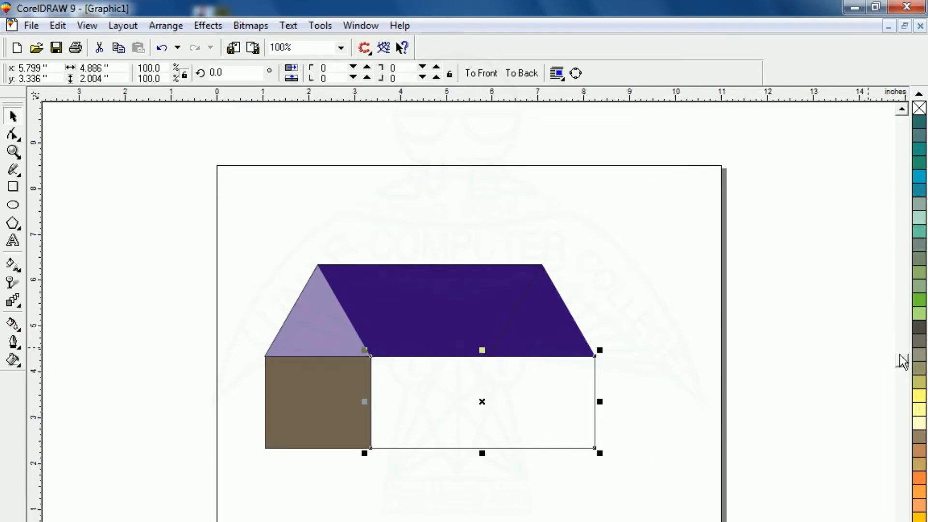
{"action": "left_click", "coordinate": [920, 440]}
{"action": "left_click", "coordinate": [419, 473]}
{"action": "left_click", "coordinate": [469, 408]}
{"action": "left_click", "coordinate": [483, 495]}
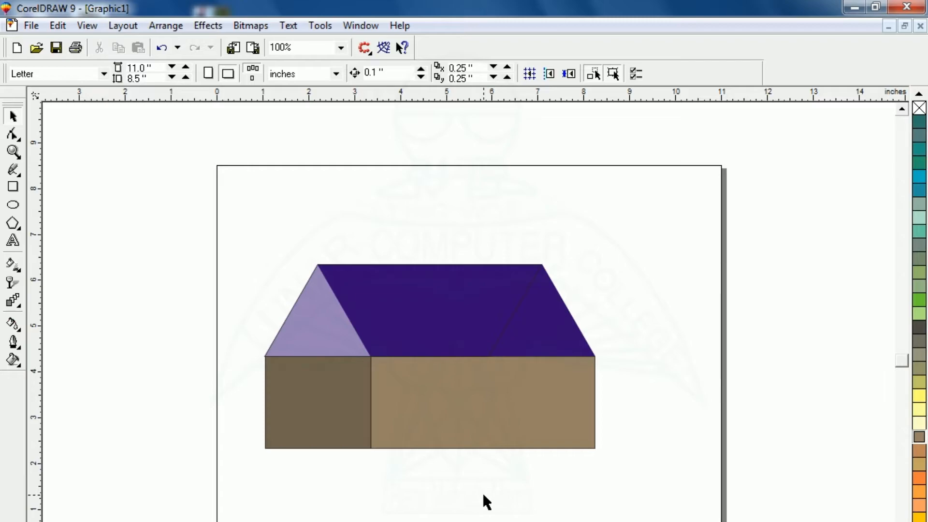
Make a full-height grey strip about 0.12 inches wide, without an outline, in the centre of the dark brown wall
{"action": "left_click", "coordinate": [315, 409]}
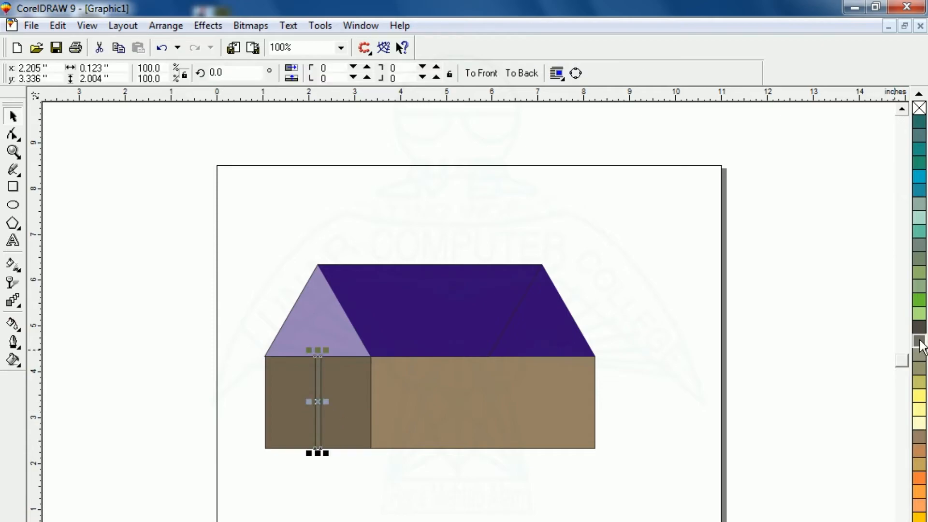
{"action": "left_click", "coordinate": [718, 476]}
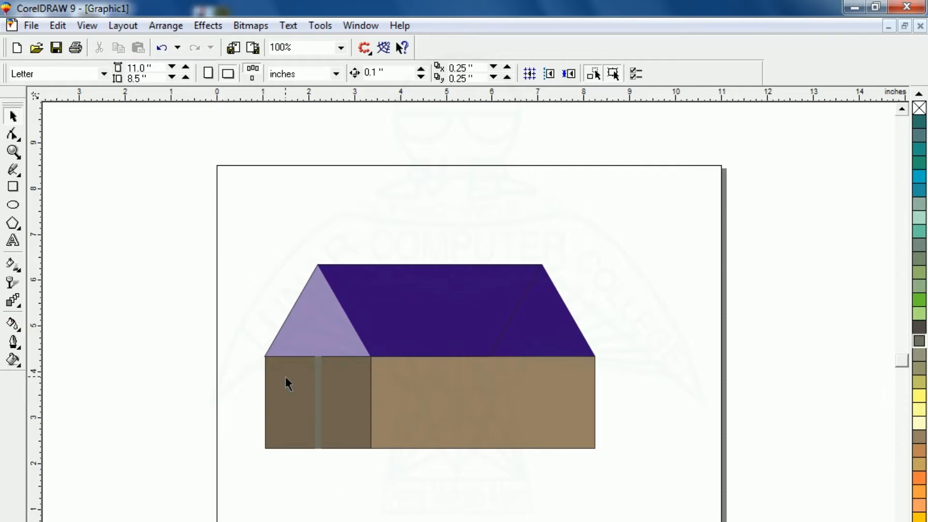
Nudge the translucent front roof shape slightly down over the top end of the grey strip
{"action": "key", "text": "F2"}
{"action": "left_click_drag", "start_coordinate": [295, 342], "coordinate": [335, 390]}
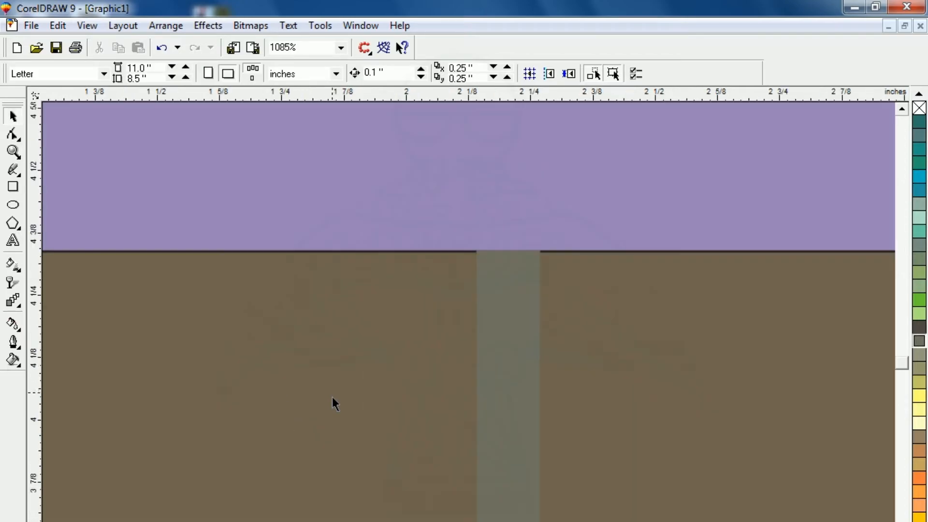
{"action": "left_click", "coordinate": [526, 353]}
{"action": "left_click", "coordinate": [506, 243]}
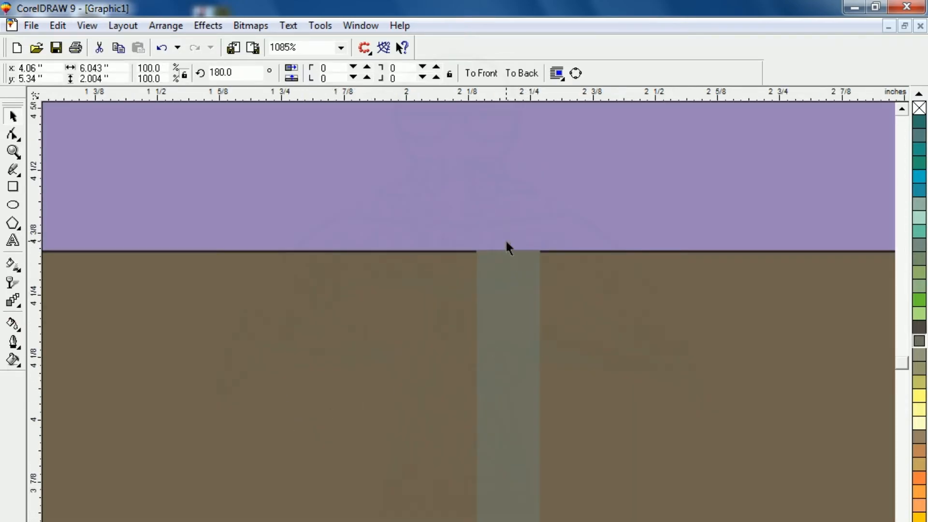
{"action": "left_click_drag", "start_coordinate": [506, 242], "coordinate": [507, 247]}
{"action": "left_click", "coordinate": [506, 285], "text": "shift"}
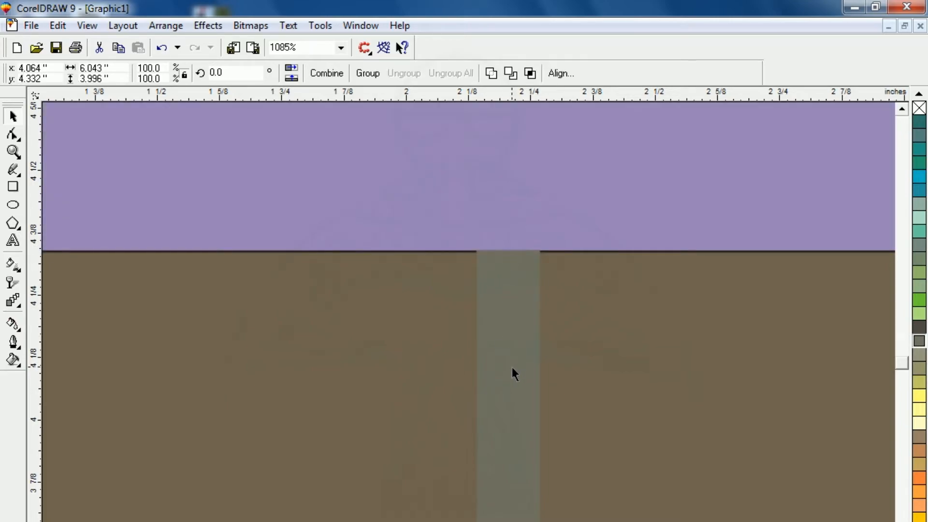
{"action": "key", "text": "F3"}
{"action": "key", "text": "Escape"}
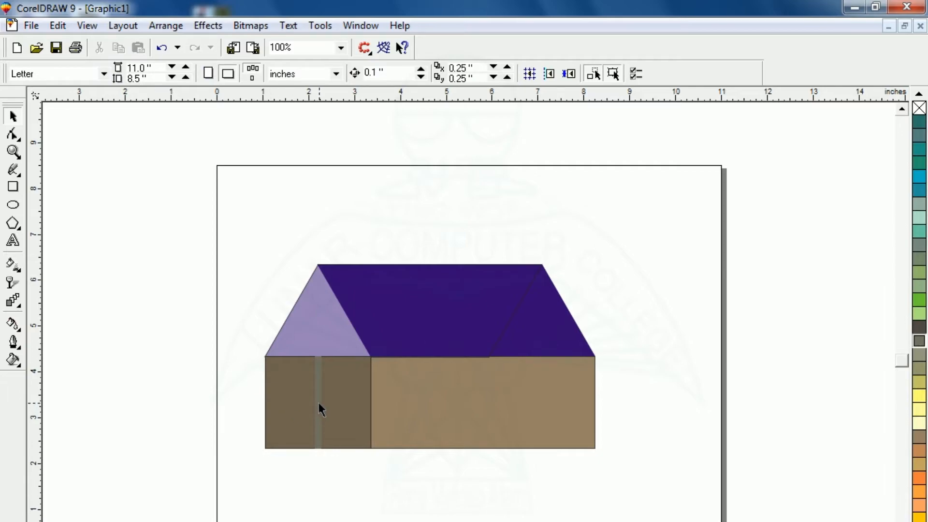
Shorten the grey strip about its centre to a height of about 1.994 inches so its top sits just under the roof line
{"action": "left_click", "coordinate": [318, 402]}
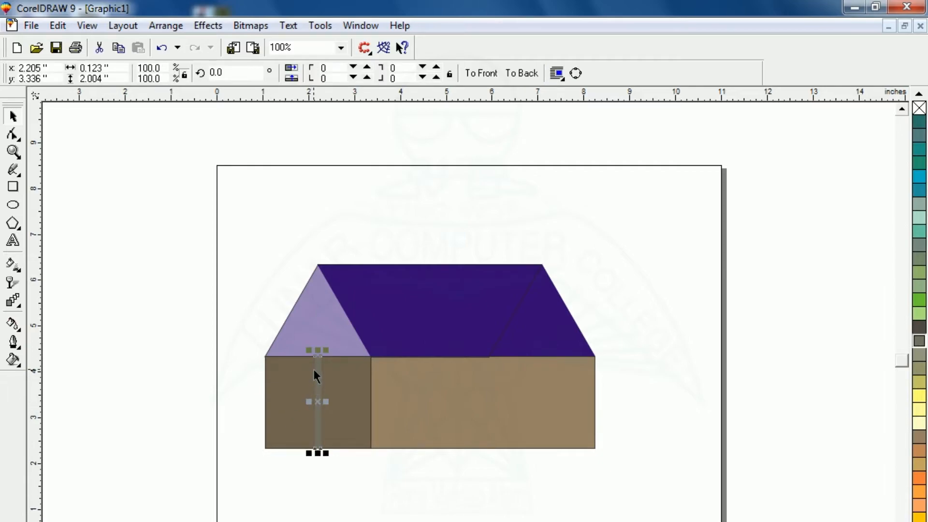
{"action": "key", "text": "F2"}
{"action": "left_click_drag", "start_coordinate": [294, 326], "coordinate": [401, 418]}
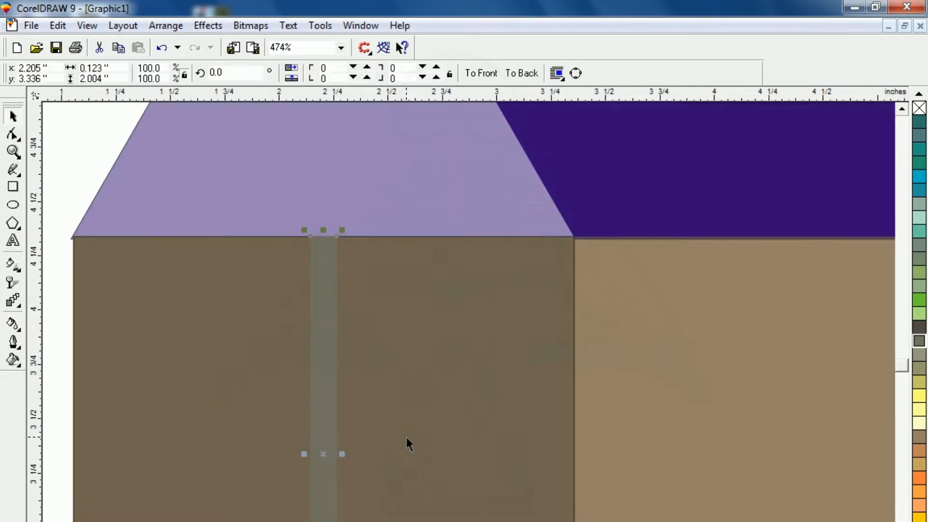
{"action": "key", "text": "F2"}
{"action": "left_click_drag", "start_coordinate": [259, 195], "coordinate": [386, 269]}
{"action": "left_click_drag", "start_coordinate": [459, 342], "coordinate": [457, 347]}
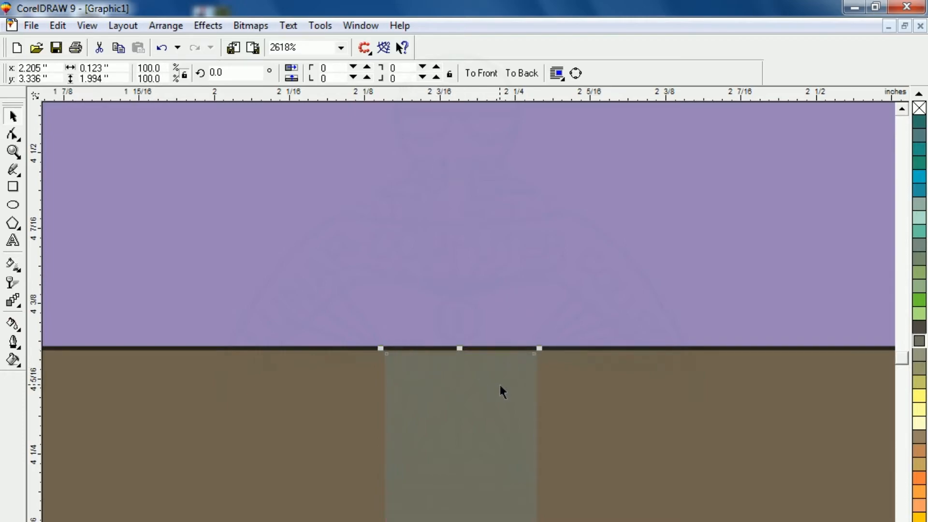
Draw a circle about 0.562 inches in diameter in the middle of the light purple front gable
{"action": "key", "text": "F3"}
{"action": "key", "text": "F3"}
{"action": "key", "text": "Escape"}
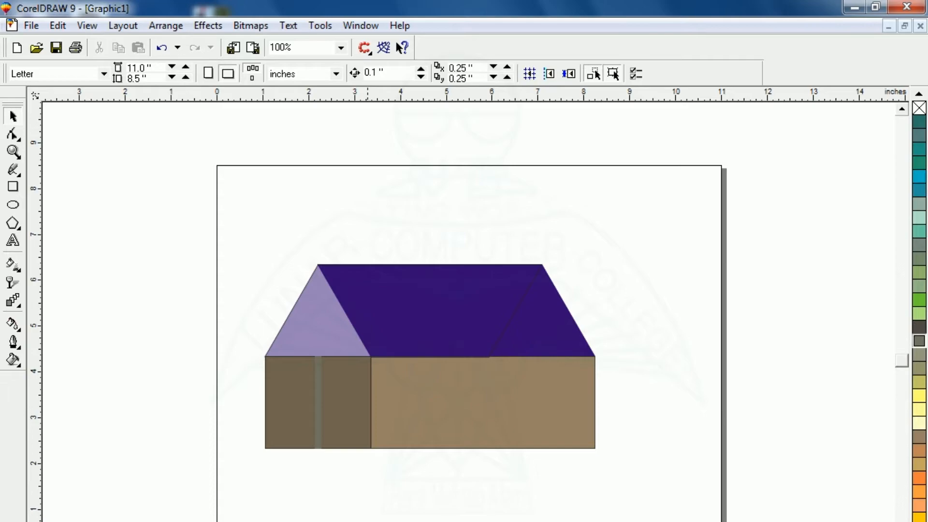
{"action": "left_click", "coordinate": [324, 315]}
{"action": "key", "text": "Escape"}
{"action": "left_click", "coordinate": [13, 205]}
{"action": "mouse_move", "coordinate": [126, 316]}
{"action": "left_mouse_down"}
{"action": "mouse_move", "coordinate": [162, 350]}
{"action": "mouse_move", "coordinate": [240, 318]}
{"action": "mouse_move", "coordinate": [321, 316]}
{"action": "mouse_move", "coordinate": [312, 316]}
{"action": "mouse_move", "coordinate": [335, 337]}
{"action": "mouse_move", "coordinate": [332, 329]}
{"action": "left_mouse_up"}
{"action": "left_click", "coordinate": [207, 337]}
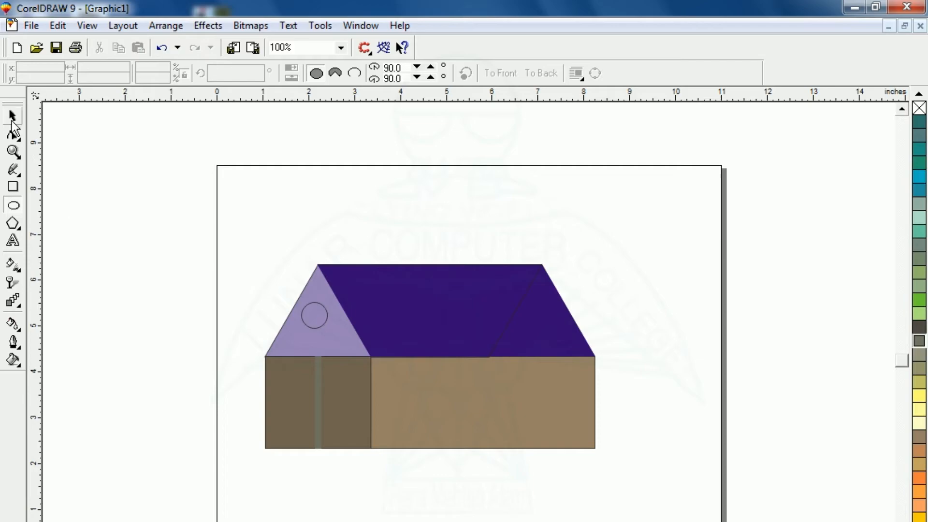
{"action": "key", "text": "space"}
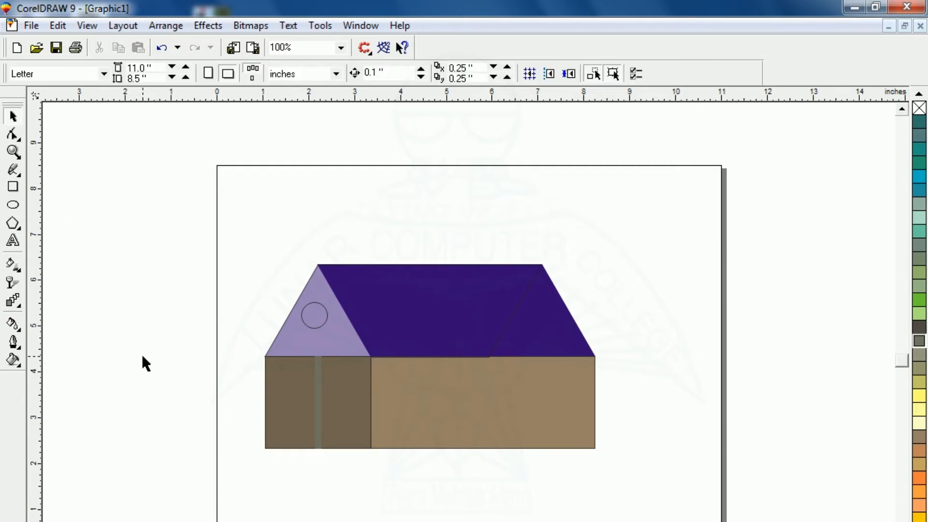
Fill the circle in the front gable with white
{"action": "left_click_drag", "start_coordinate": [210, 210], "coordinate": [400, 411]}
{"action": "left_click", "coordinate": [193, 309]}
{"action": "left_click", "coordinate": [325, 350]}
{"action": "left_click", "coordinate": [202, 318]}
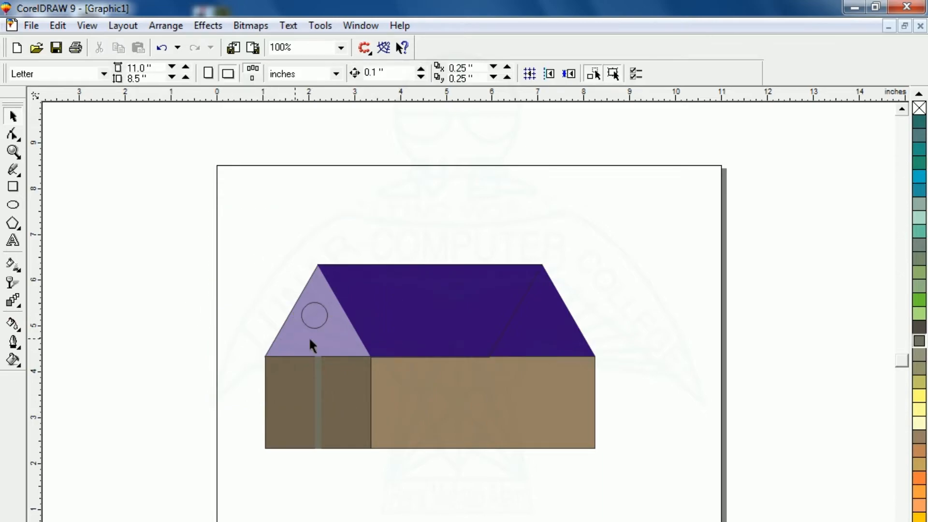
{"action": "left_click", "coordinate": [325, 314]}
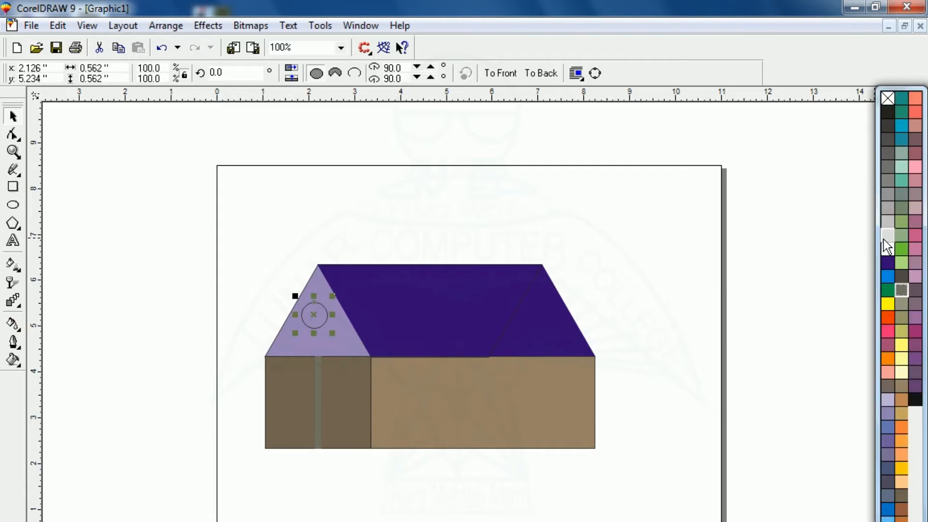
{"action": "left_click", "coordinate": [883, 248]}
{"action": "right_click", "coordinate": [883, 250]}
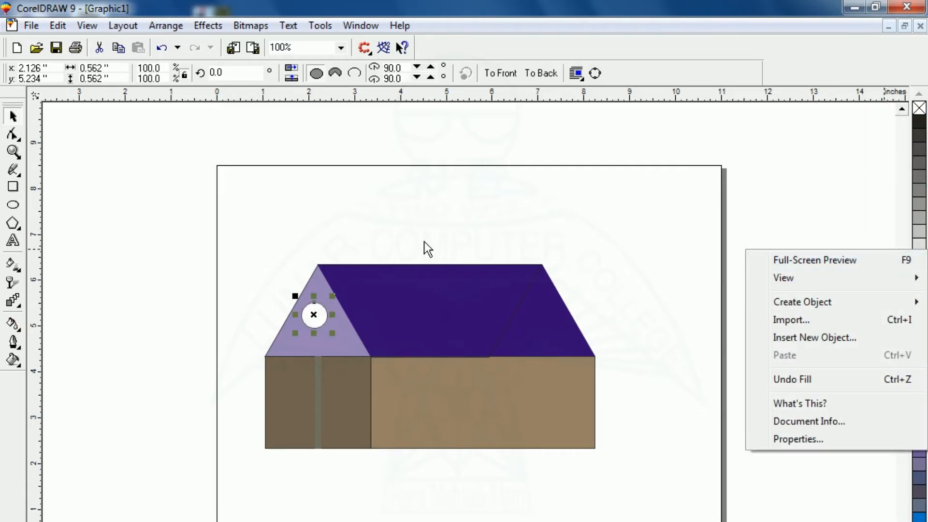
{"action": "key", "text": "Escape"}
{"action": "key", "text": "Escape"}
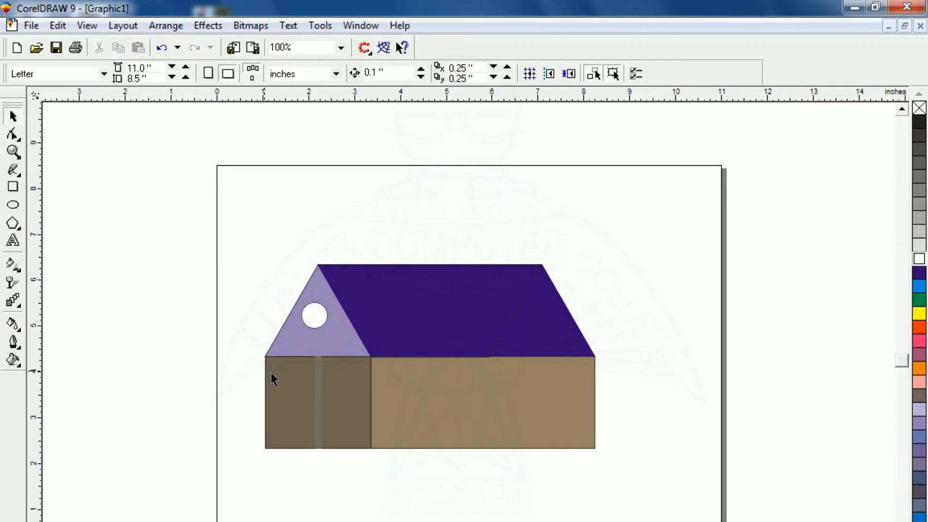
Move the gable circle horizontally to about x 2.196 inches so it is centred under the roof peak
{"action": "left_click", "coordinate": [320, 315]}
{"action": "left_click_drag", "start_coordinate": [315, 315], "coordinate": [317, 314]}
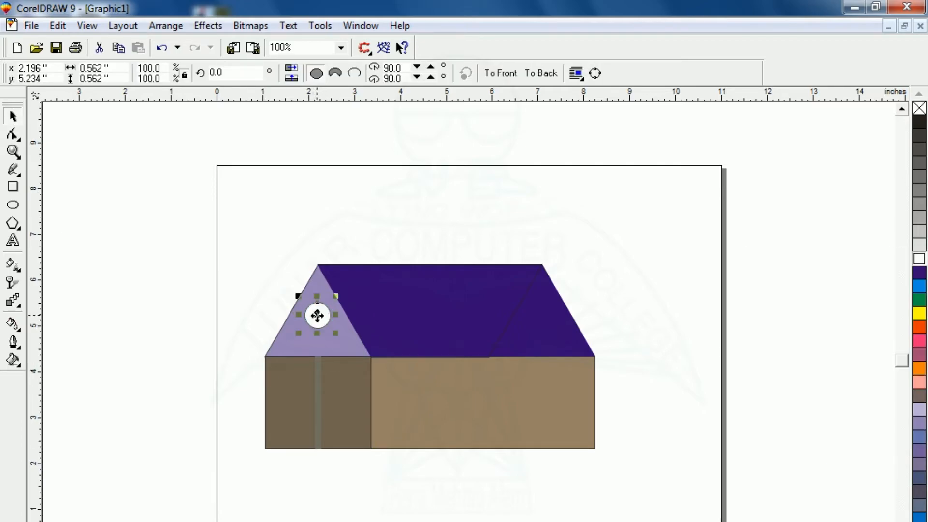
{"action": "left_click", "coordinate": [211, 307]}
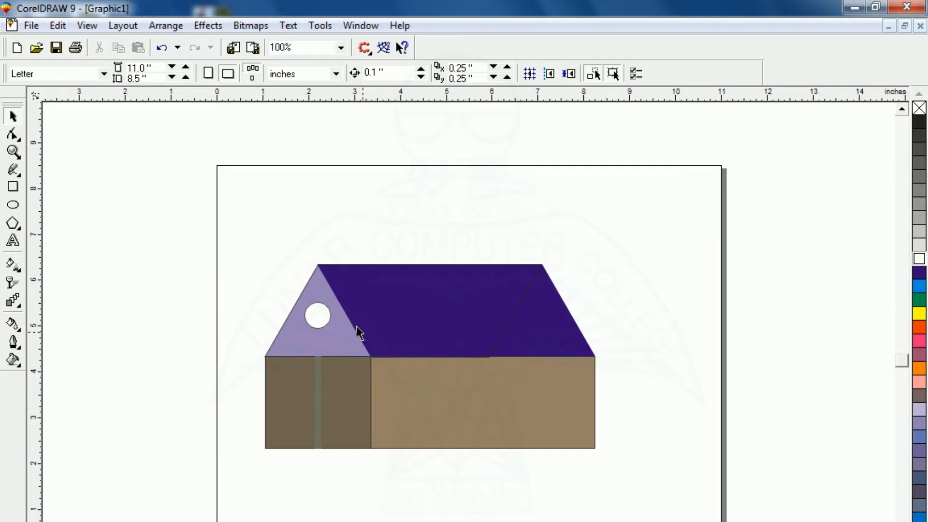
Fill the gable circle grey without an outline and add a concentric dark grey copy about 0.387 inches in diameter
{"action": "left_click", "coordinate": [323, 313]}
{"action": "left_click", "coordinate": [919, 204]}
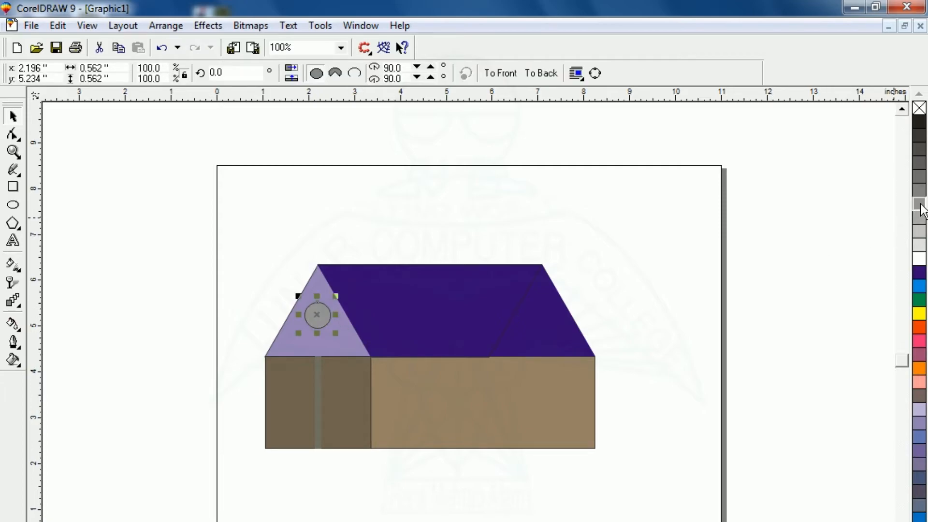
{"action": "left_click_drag", "start_coordinate": [335, 296], "coordinate": [334, 300]}
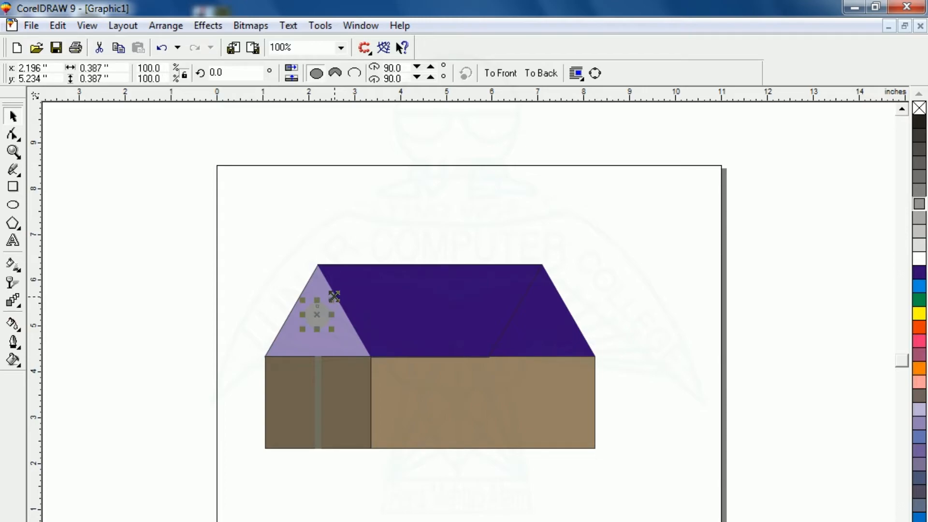
{"action": "left_click", "coordinate": [919, 149]}
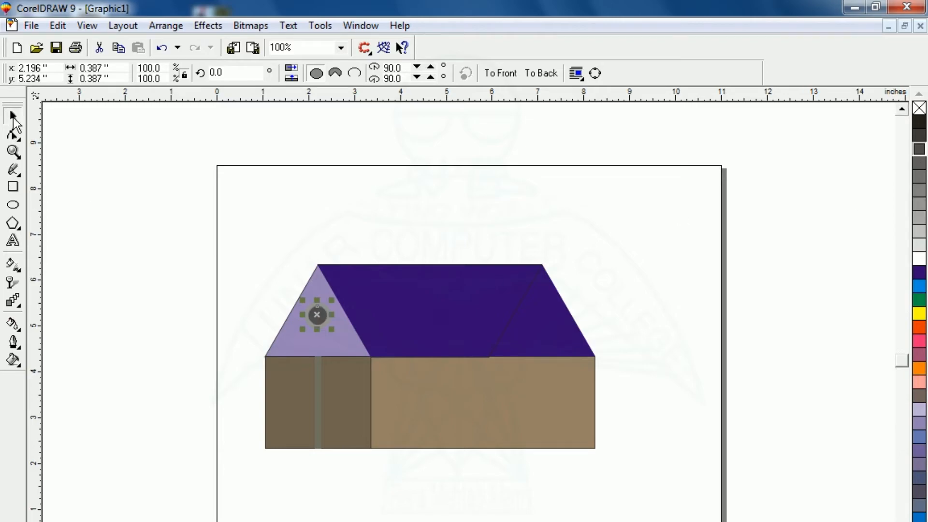
{"action": "left_click", "coordinate": [137, 326]}
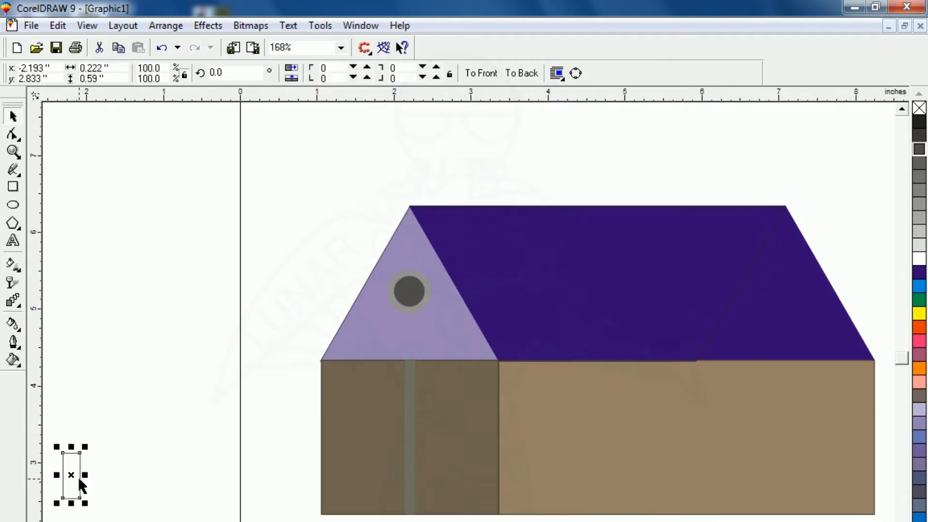
Delete the small narrow rectangle beside the page and draw a rectangle about 1.48 by 1.205 inches outside the page's left edge
{"action": "key", "text": "Delete"}
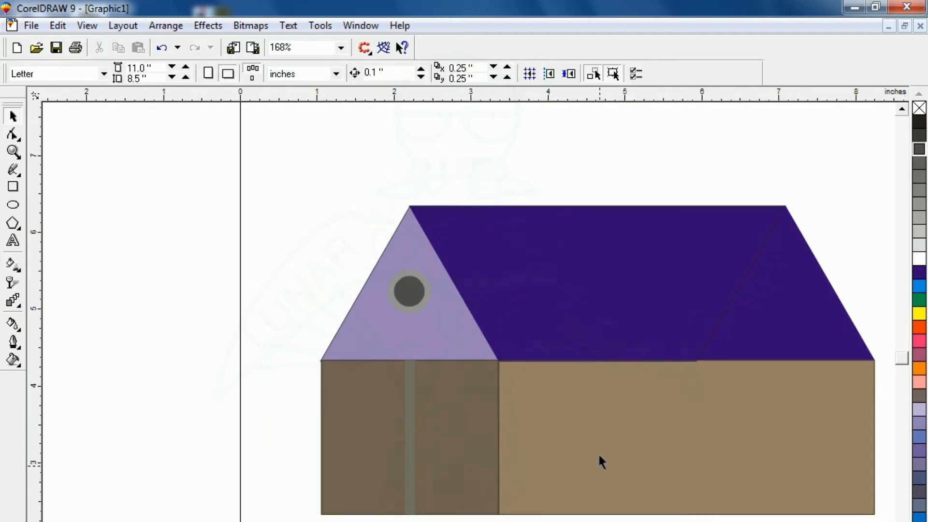
{"action": "left_click", "coordinate": [13, 186]}
{"action": "mouse_move", "coordinate": [108, 302]}
{"action": "left_mouse_down"}
{"action": "mouse_move", "coordinate": [164, 413]}
{"action": "mouse_move", "coordinate": [255, 420]}
{"action": "mouse_move", "coordinate": [267, 431]}
{"action": "left_mouse_up"}
{"action": "left_click_drag", "start_coordinate": [189, 365], "coordinate": [669, 433]}
{"action": "left_click_drag", "start_coordinate": [751, 503], "coordinate": [703, 461]}
{"action": "left_click_drag", "start_coordinate": [645, 415], "coordinate": [178, 390]}
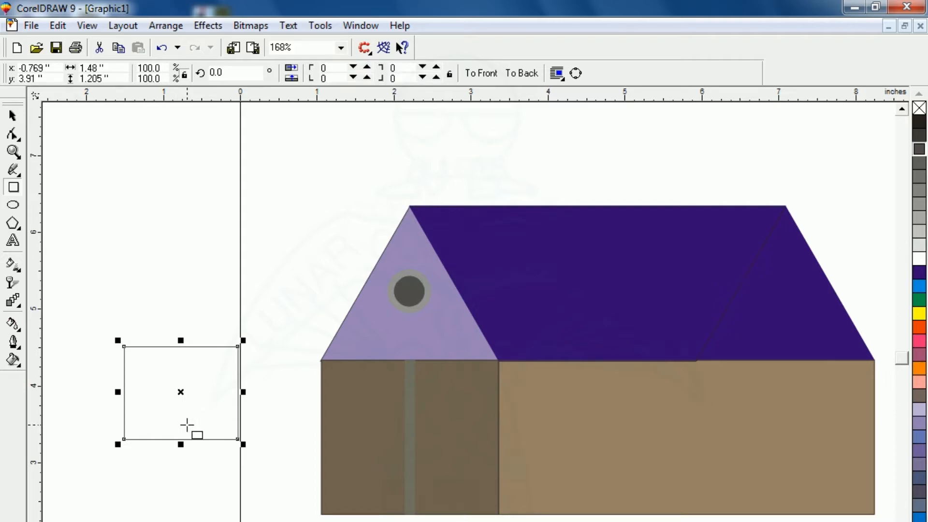
{"action": "left_click", "coordinate": [13, 116]}
{"action": "left_click", "coordinate": [82, 231]}
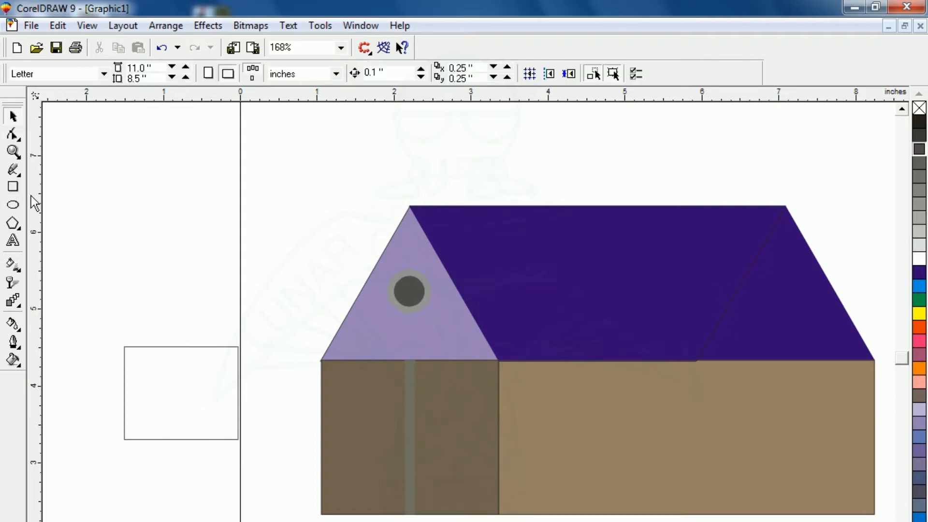
Draw a straight vertical line taller than the new rectangle and centre the two on each other horizontally
{"action": "left_click", "coordinate": [13, 169]}
{"action": "left_click", "coordinate": [152, 292]}
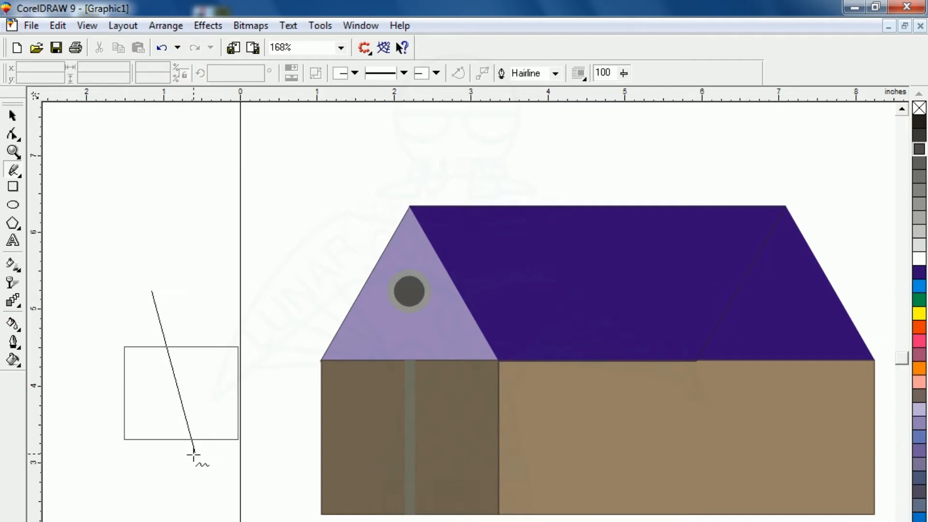
{"action": "left_click", "coordinate": [160, 496], "text": "ctrl"}
{"action": "left_click", "coordinate": [13, 117]}
{"action": "mouse_move", "coordinate": [68, 224]}
{"action": "left_mouse_down"}
{"action": "mouse_move", "coordinate": [114, 352]}
{"action": "mouse_move", "coordinate": [292, 497]}
{"action": "left_mouse_up"}
{"action": "key", "text": "c"}
Trim the rectangle with the vertical line to split it in half, and delete the line
{"action": "left_click", "coordinate": [114, 309]}
{"action": "left_click_drag", "start_coordinate": [107, 254], "coordinate": [283, 514]}
{"action": "left_click", "coordinate": [512, 74]}
{"action": "left_click", "coordinate": [85, 200]}
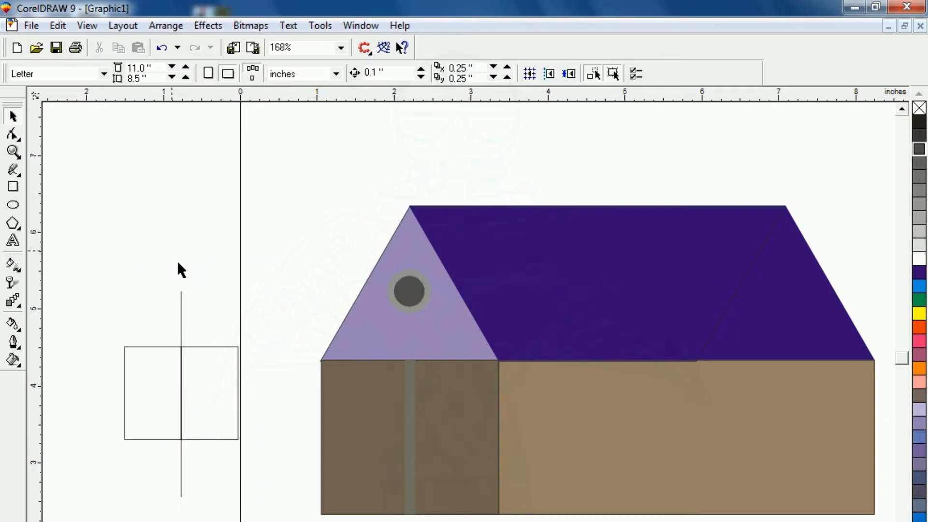
{"action": "left_click", "coordinate": [181, 300]}
{"action": "key", "text": "Delete"}
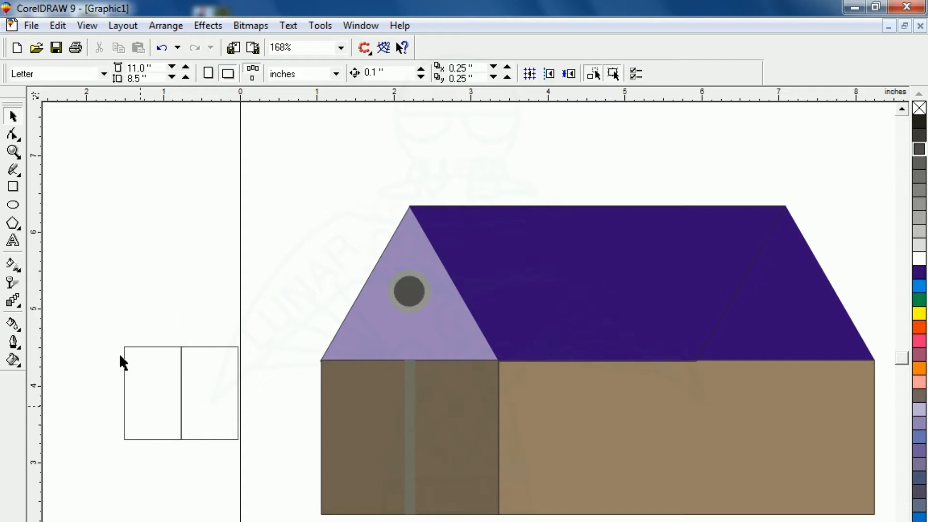
Place a copy of the split rectangle above the original, outside the page
{"action": "left_click", "coordinate": [169, 402]}
{"action": "left_click", "coordinate": [172, 477]}
{"action": "left_click_drag", "start_coordinate": [158, 407], "coordinate": [145, 251]}
Break the lower split rectangle apart into two separate halves
{"action": "left_click", "coordinate": [157, 398]}
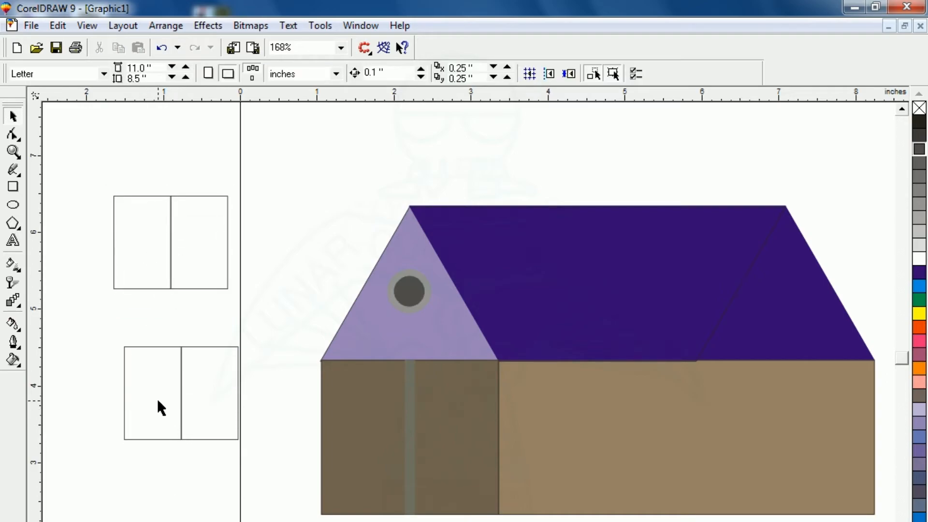
{"action": "left_click", "coordinate": [158, 398]}
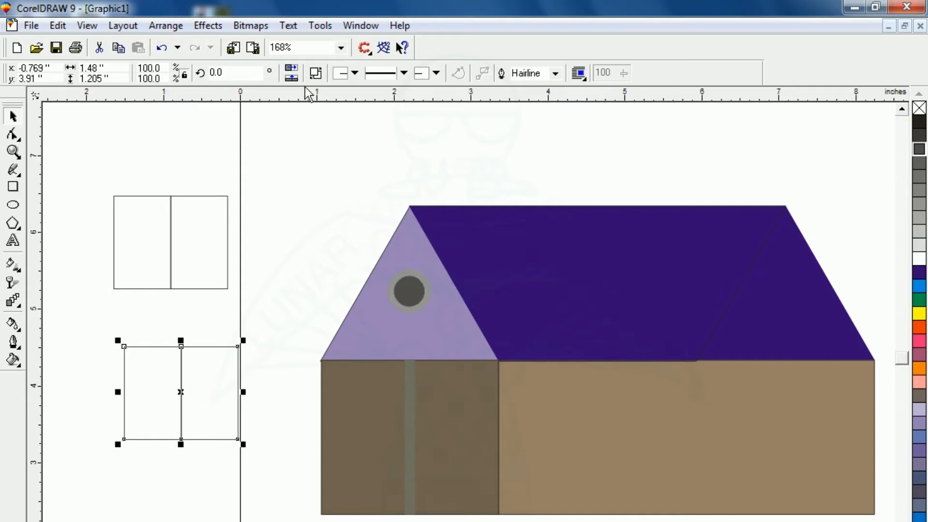
{"action": "left_click", "coordinate": [315, 73]}
{"action": "left_click", "coordinate": [124, 514]}
{"action": "left_click", "coordinate": [146, 396]}
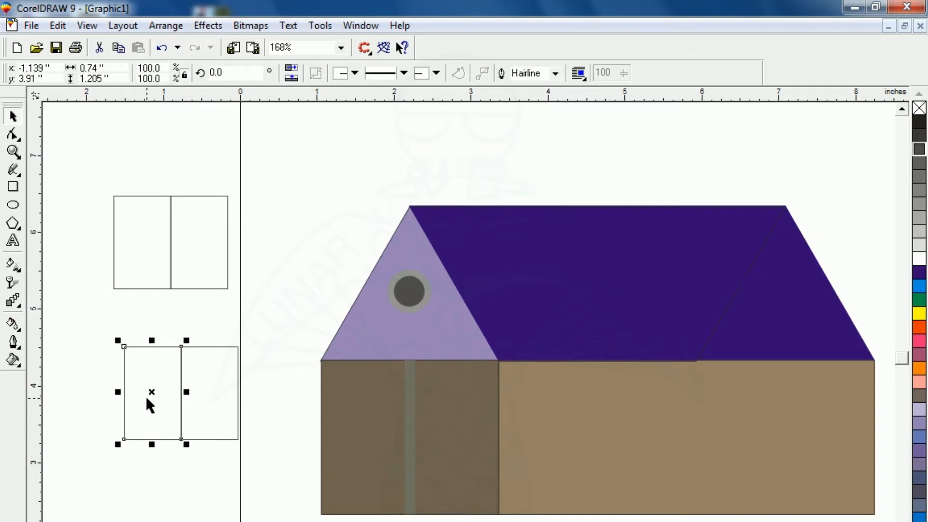
{"action": "left_click", "coordinate": [156, 472]}
Skew the lower rectangle's two halves slightly in opposite vertical directions so they look like opening window panels
{"action": "left_click", "coordinate": [170, 399]}
{"action": "left_click", "coordinate": [153, 398]}
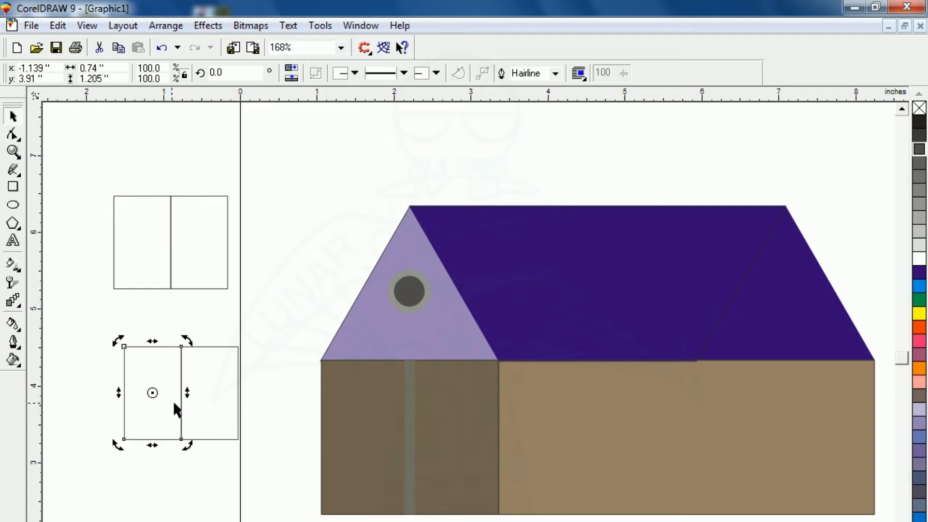
{"action": "left_click_drag", "start_coordinate": [187, 392], "coordinate": [175, 422]}
{"action": "left_click", "coordinate": [173, 456]}
{"action": "left_click", "coordinate": [210, 391]}
{"action": "left_click", "coordinate": [192, 401]}
{"action": "left_click", "coordinate": [157, 489]}
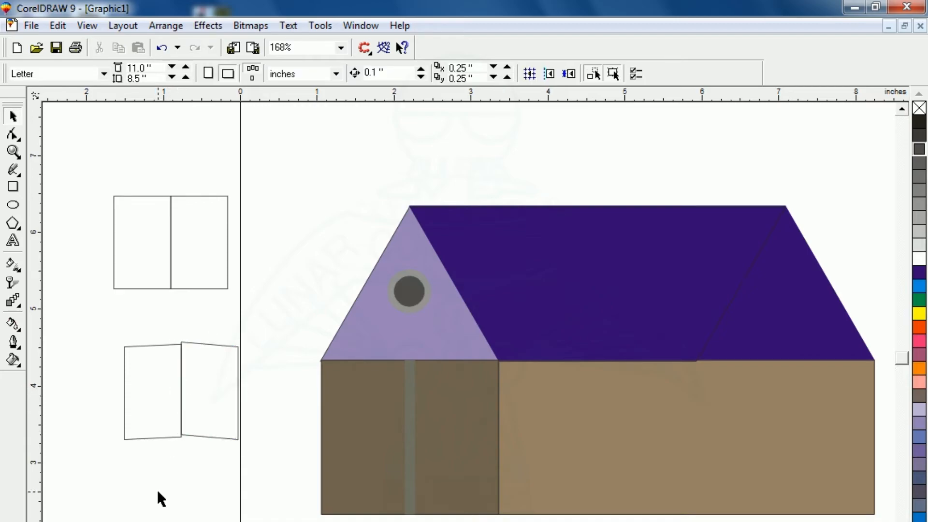
Weld the two halves of the upper split rectangle back into a single plain rectangle
{"action": "left_click", "coordinate": [171, 224]}
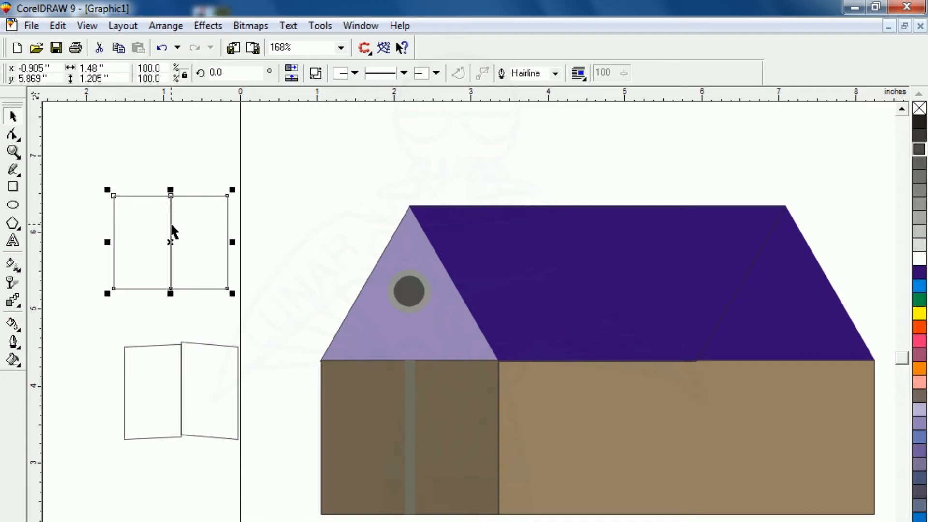
{"action": "left_click_drag", "start_coordinate": [92, 168], "coordinate": [278, 312]}
{"action": "left_click", "coordinate": [303, 157]}
{"action": "left_click", "coordinate": [158, 243]}
{"action": "left_click_drag", "start_coordinate": [88, 171], "coordinate": [256, 296]}
{"action": "left_click", "coordinate": [271, 279]}
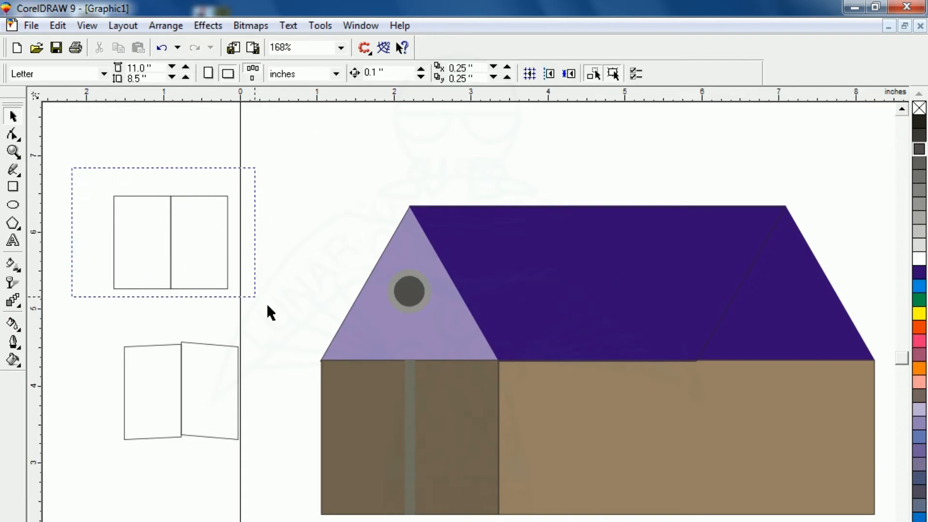
{"action": "left_click_drag", "start_coordinate": [267, 306], "coordinate": [269, 303]}
{"action": "left_click", "coordinate": [491, 73]}
Align the two skewed panels horizontally with the upper rectangle and place them directly below it, at about y 4.14 inches
{"action": "left_click", "coordinate": [241, 249]}
{"action": "left_click_drag", "start_coordinate": [73, 303], "coordinate": [246, 447]}
{"action": "left_click_drag", "start_coordinate": [179, 390], "coordinate": [170, 240]}
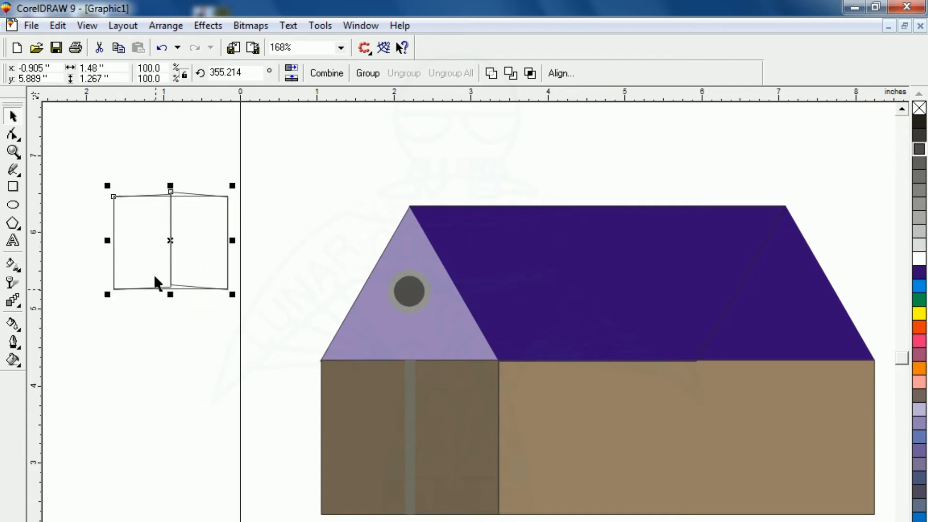
{"action": "left_click_drag", "start_coordinate": [170, 244], "coordinate": [169, 375]}
Fill the plain upper rectangle with white and the two skewed panels with dark purple
{"action": "left_click", "coordinate": [172, 288]}
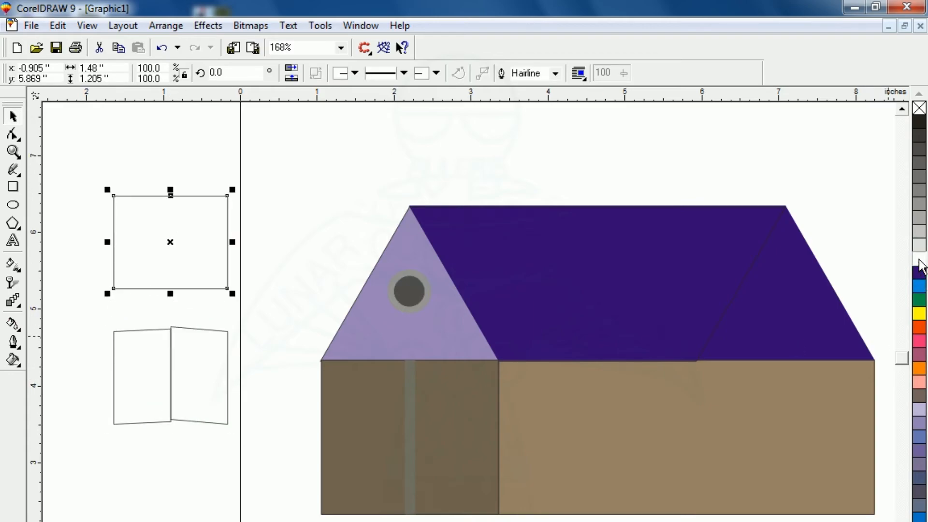
{"action": "left_click", "coordinate": [111, 435]}
{"action": "left_click_drag", "start_coordinate": [80, 303], "coordinate": [280, 474]}
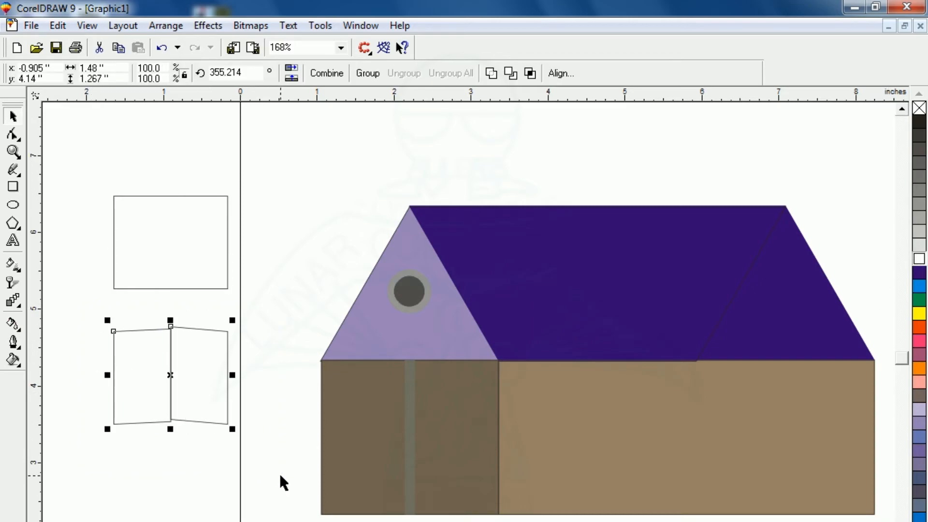
{"action": "left_click", "coordinate": [919, 274]}
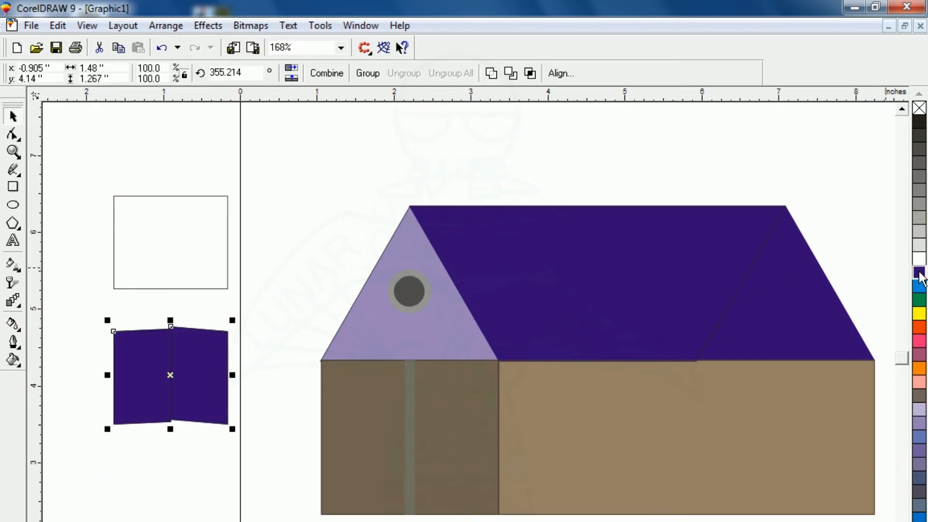
Apply a uniform transparency to the two dark purple panels
{"action": "left_click", "coordinate": [12, 283]}
{"action": "left_click", "coordinate": [59, 73]}
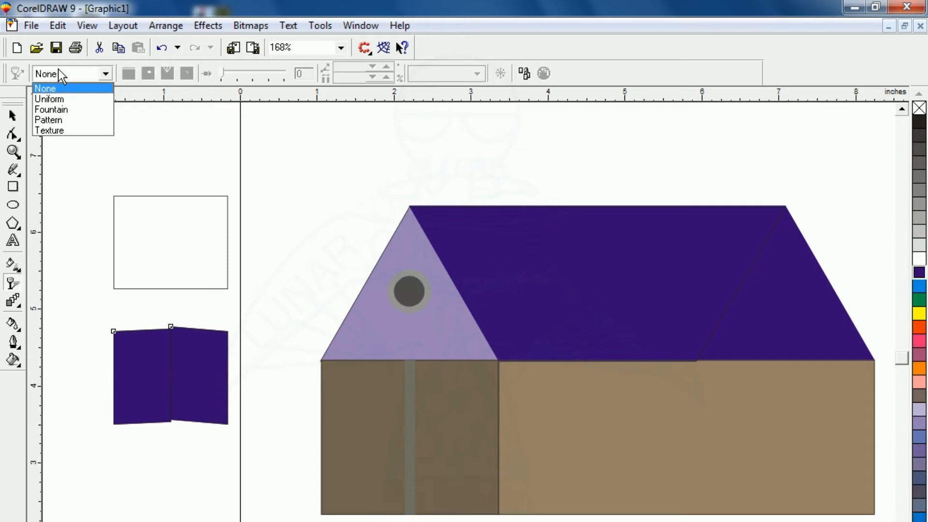
{"action": "left_click", "coordinate": [55, 97]}
{"action": "left_click", "coordinate": [13, 116]}
{"action": "left_click", "coordinate": [86, 331]}
Move the two translucent panels straight up onto the white rectangle to form a window
{"action": "left_click_drag", "start_coordinate": [81, 306], "coordinate": [251, 456]}
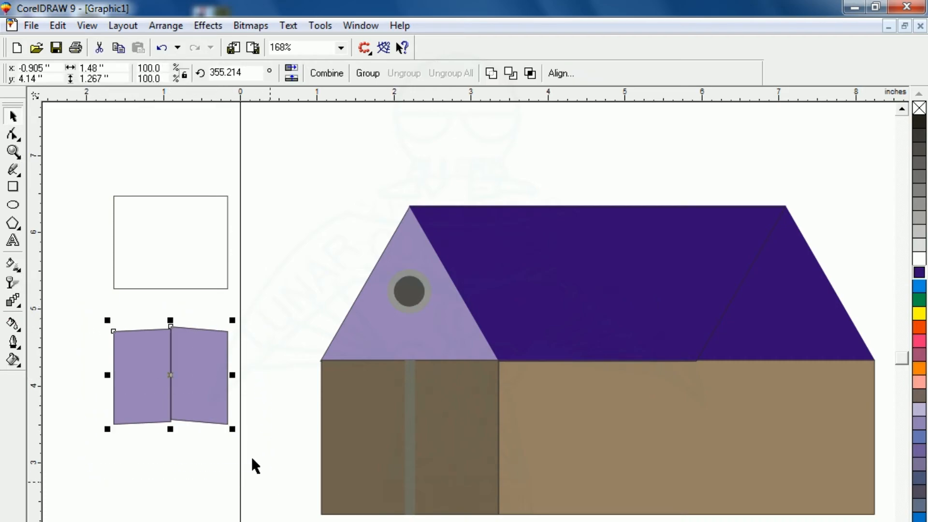
{"action": "left_click_drag", "start_coordinate": [169, 380], "coordinate": [169, 248]}
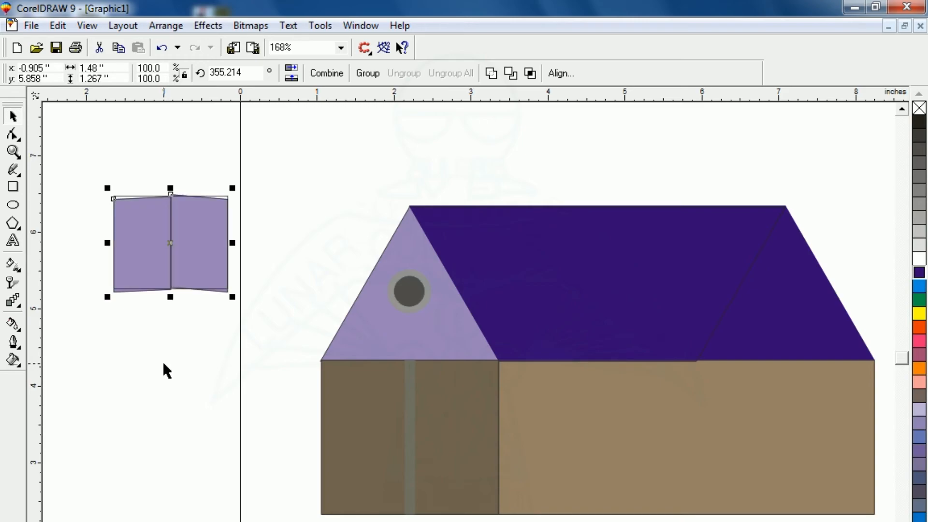
{"action": "left_click", "coordinate": [140, 402]}
Move the complete window with its white backing onto the middle of the light brown wall
{"action": "left_click_drag", "start_coordinate": [75, 162], "coordinate": [232, 319]}
{"action": "left_click_drag", "start_coordinate": [171, 245], "coordinate": [658, 428]}
{"action": "key", "text": "Escape"}
Scale the two translucent panels of the wall window down slightly about their centre to about 1.43 by 1.23 inches
{"action": "left_click", "coordinate": [637, 433]}
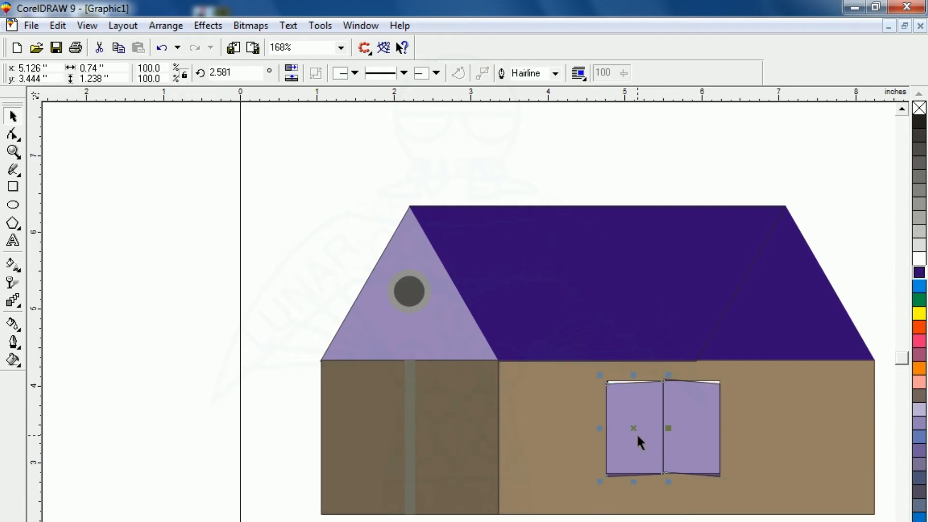
{"action": "left_click", "coordinate": [684, 430], "text": "shift"}
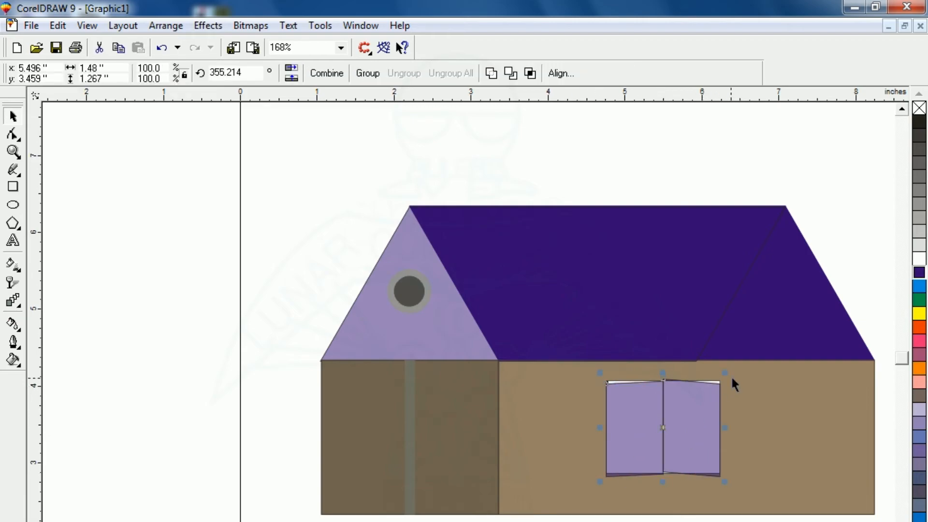
{"action": "left_click_drag", "start_coordinate": [727, 373], "coordinate": [722, 376]}
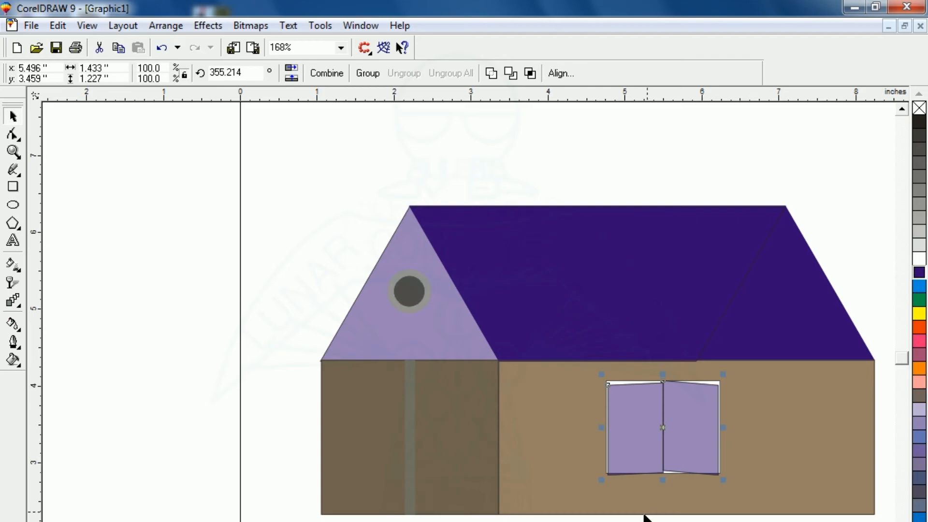
{"action": "key", "text": "Escape"}
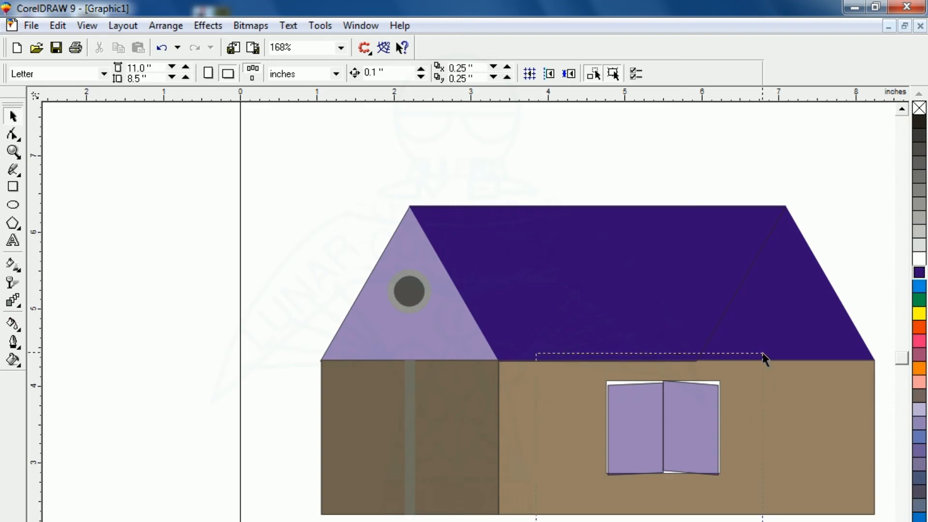
Place a copy of the complete window to its right, scaled down to about 0.77 by 0.64 inches, near the wall's upper edge
{"action": "left_click_drag", "start_coordinate": [761, 352], "coordinate": [762, 353]}
{"action": "left_click_drag", "start_coordinate": [660, 421], "coordinate": [783, 424]}
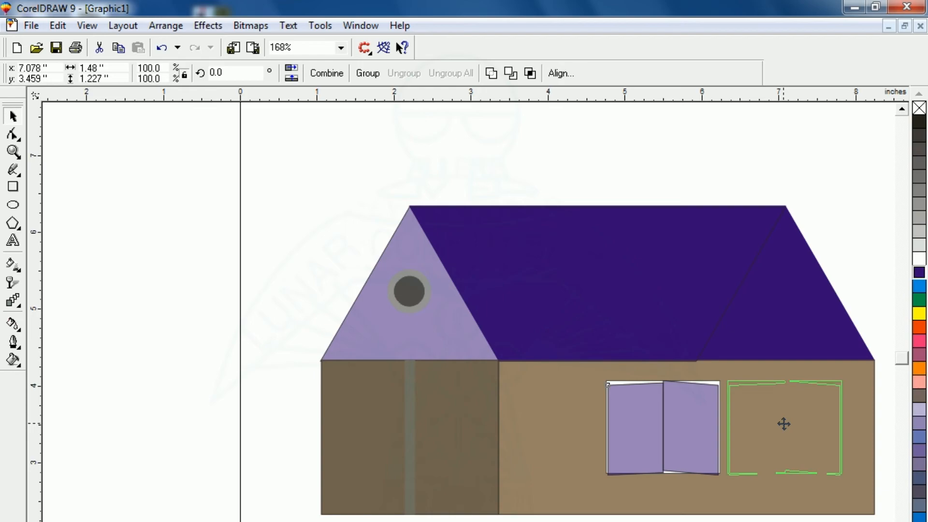
{"action": "left_click_drag", "start_coordinate": [784, 424], "coordinate": [783, 425]}
{"action": "left_click_drag", "start_coordinate": [845, 377], "coordinate": [819, 398]}
{"action": "left_click_drag", "start_coordinate": [781, 429], "coordinate": [761, 410]}
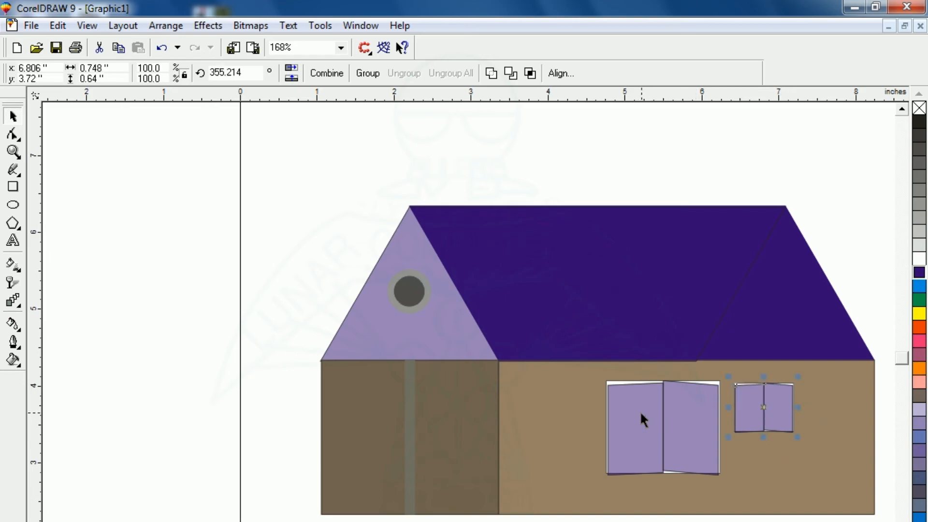
{"action": "key", "text": "Escape"}
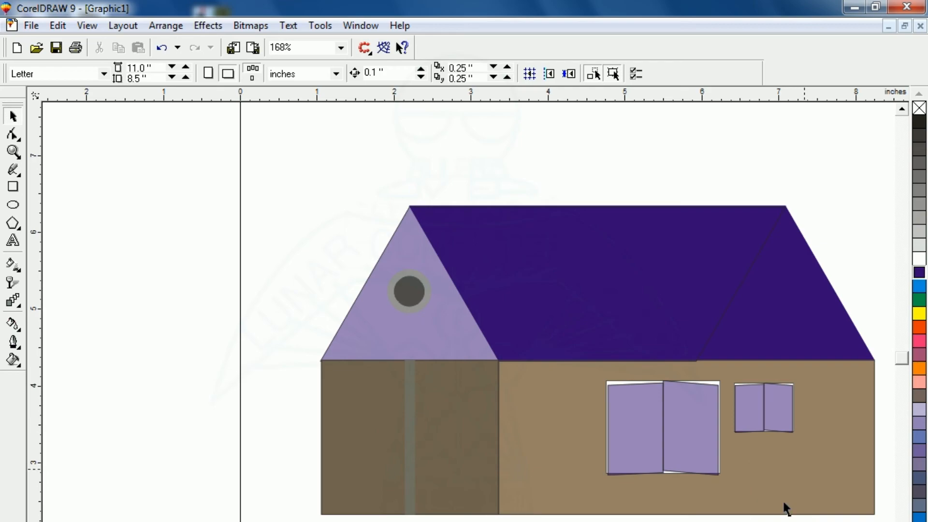
Place a copy of the small window on the other side of the large window, level with the first small one
{"action": "left_click", "coordinate": [790, 409]}
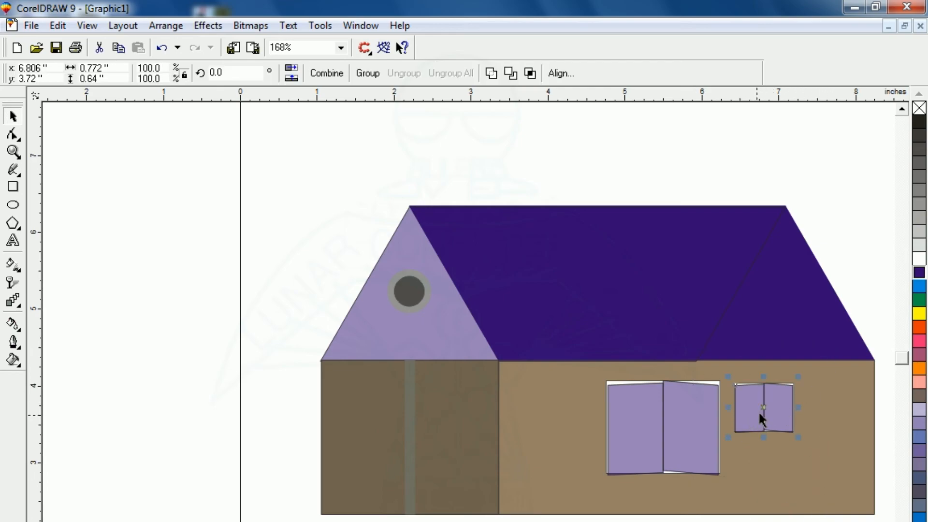
{"action": "left_click_drag", "start_coordinate": [763, 409], "coordinate": [566, 421]}
{"action": "key", "text": "Escape"}
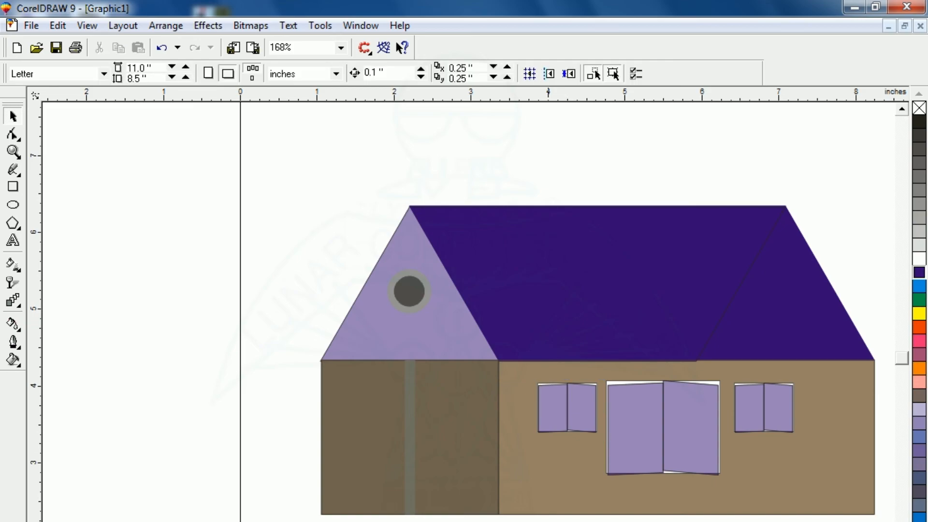
{"action": "key", "text": "F3"}
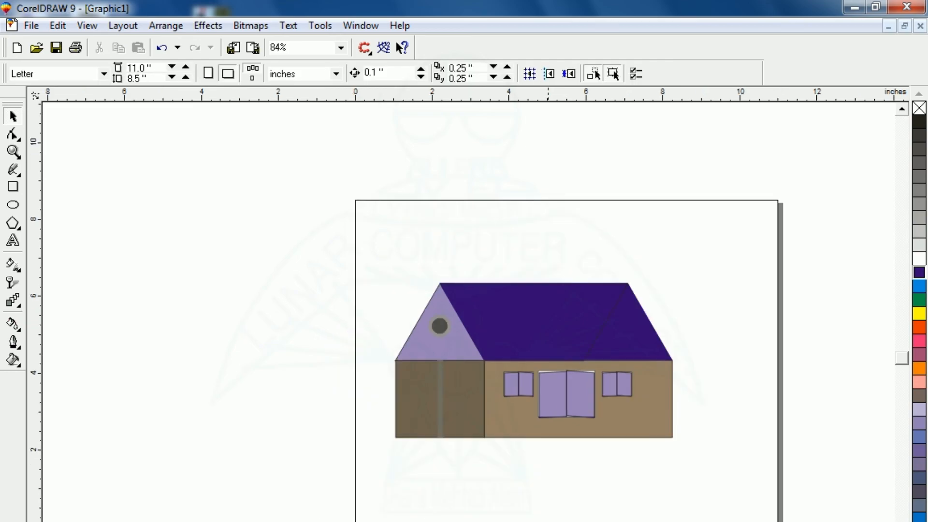